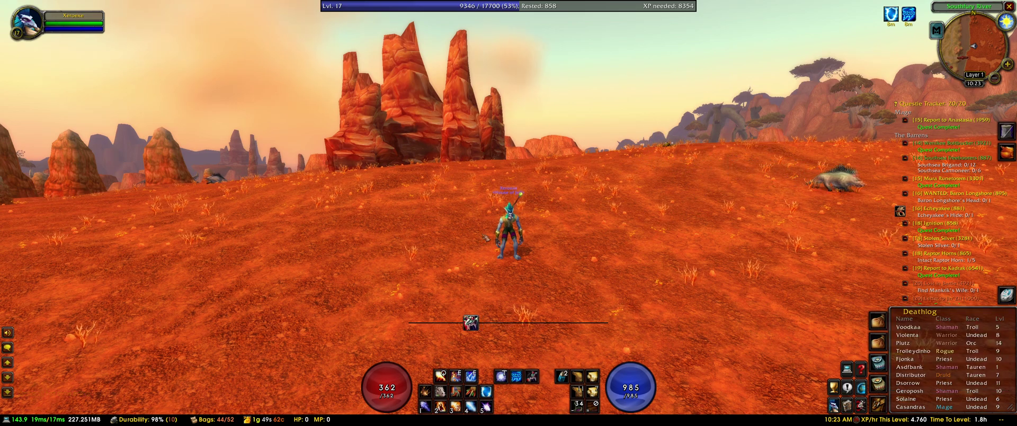
# Step: Run the mage across the plain toward the boar and cast Frost Nova
pyautogui.press('d')
pyautogui.press('w')
pyautogui.press('d')
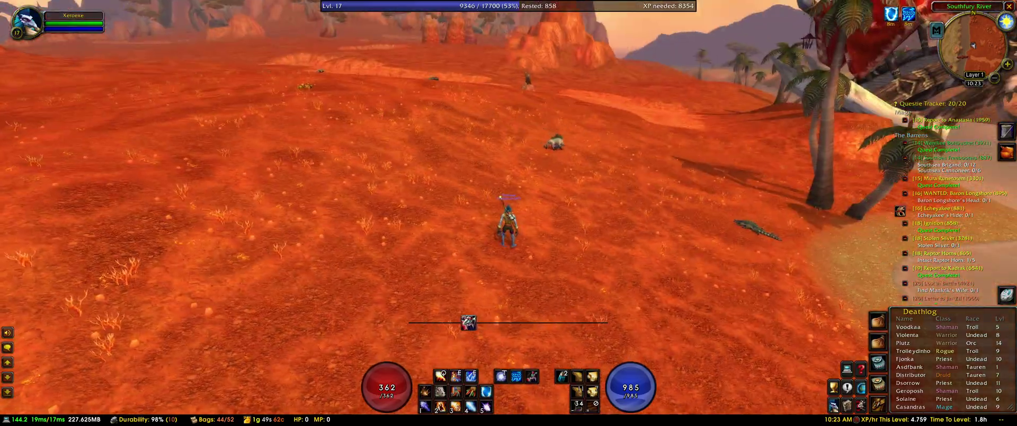
pyautogui.press('w')
pyautogui.press('d')
pyautogui.press('f')
pyautogui.press('w')
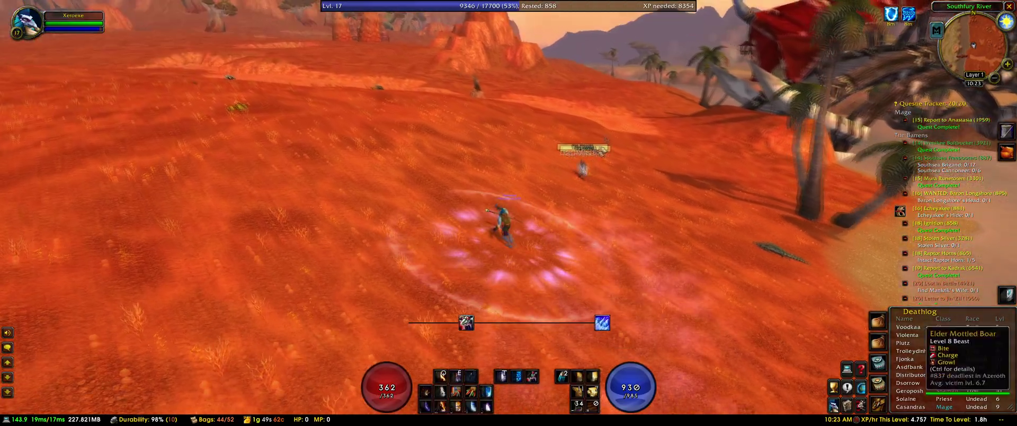
# Step: Target the Elder Mottled Boar, kill it with spells, and watch the cooldown icons move along the bar
pyautogui.click(585, 159)
pyautogui.press('q')
pyautogui.press('d')
pyautogui.press('a')
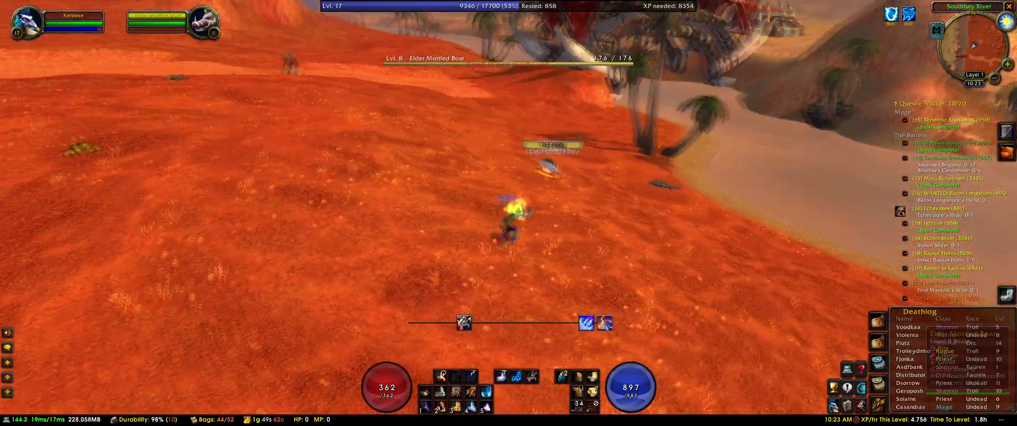
pyautogui.press('q')
pyautogui.press('d')
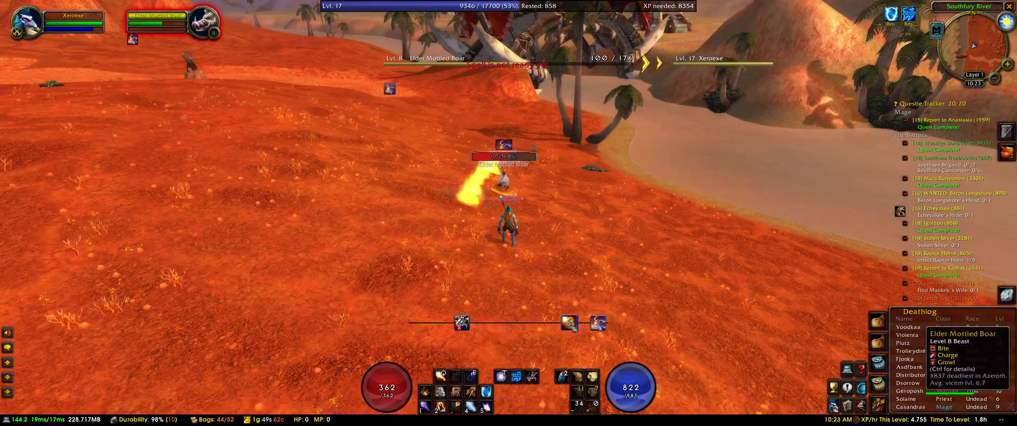
pyautogui.press('2')
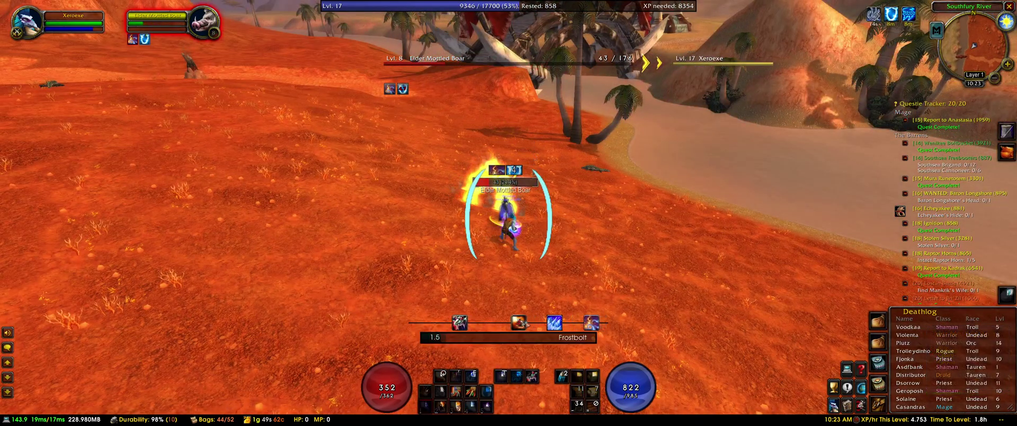
pyautogui.press('d')
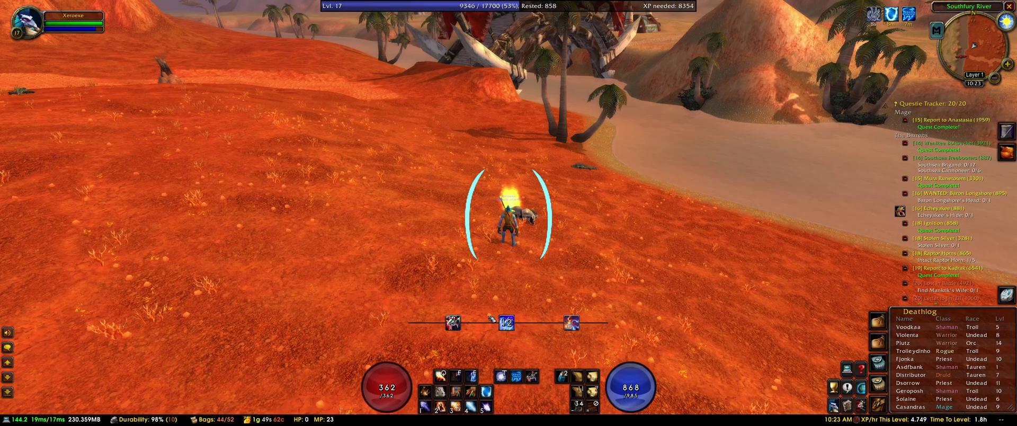
pyautogui.moveTo(534, 265); pyautogui.dragTo(413, 265)
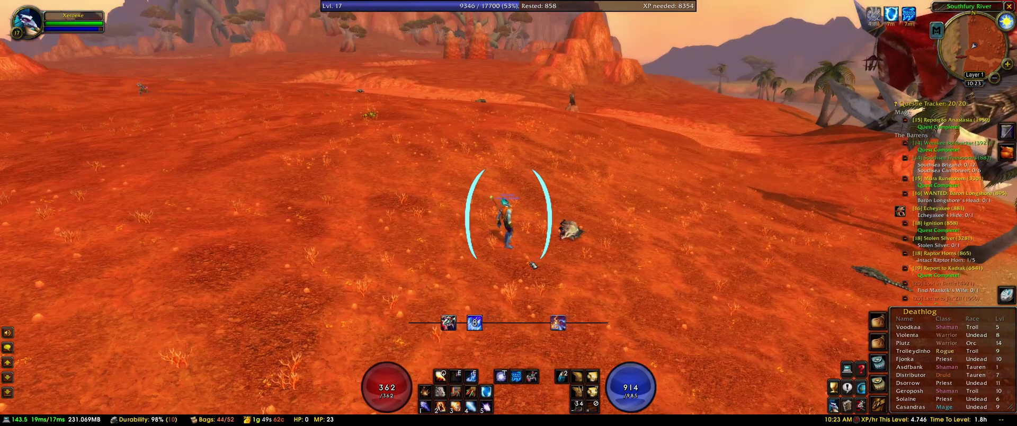
pyautogui.press('d')
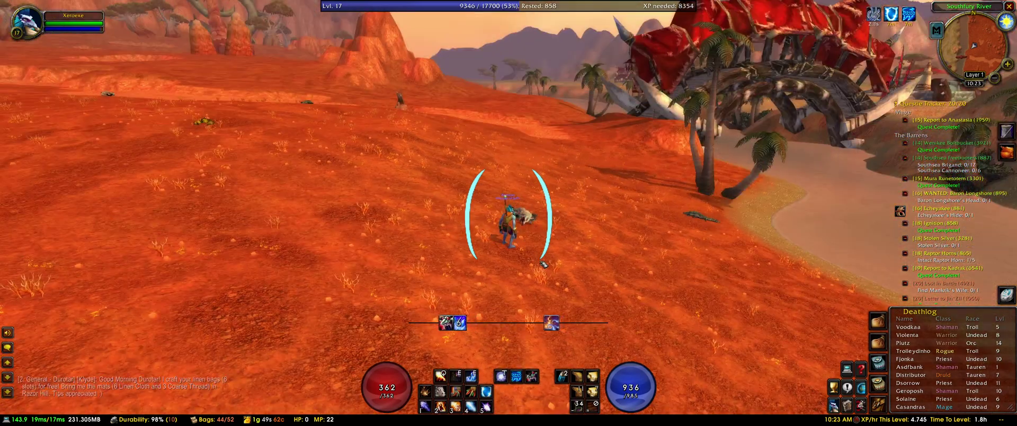
pyautogui.press('d')
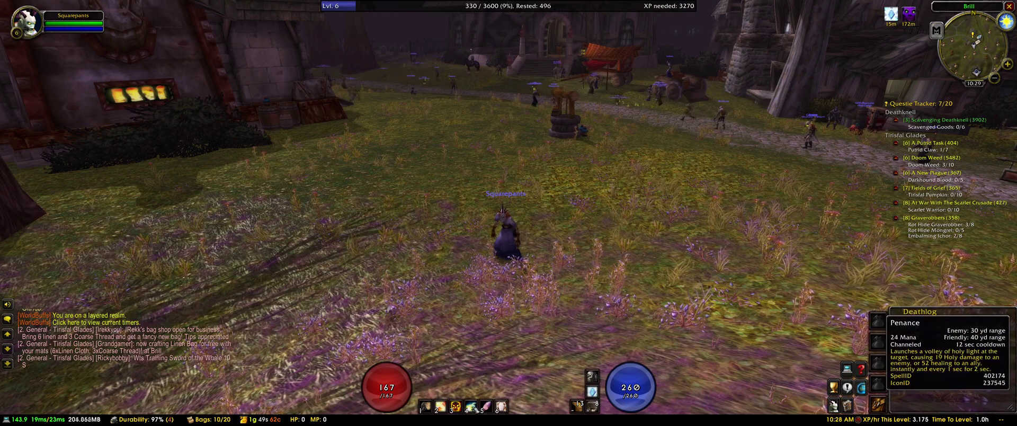
# Step: Open the WeakAuras options with the /wa chat command and expand the CD Icon Progress group
pyautogui.press('Return')
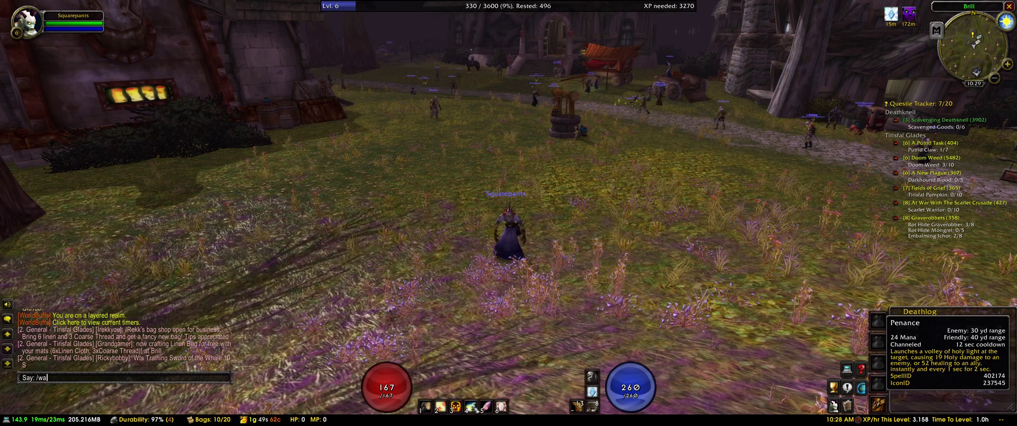
pyautogui.press('Return')
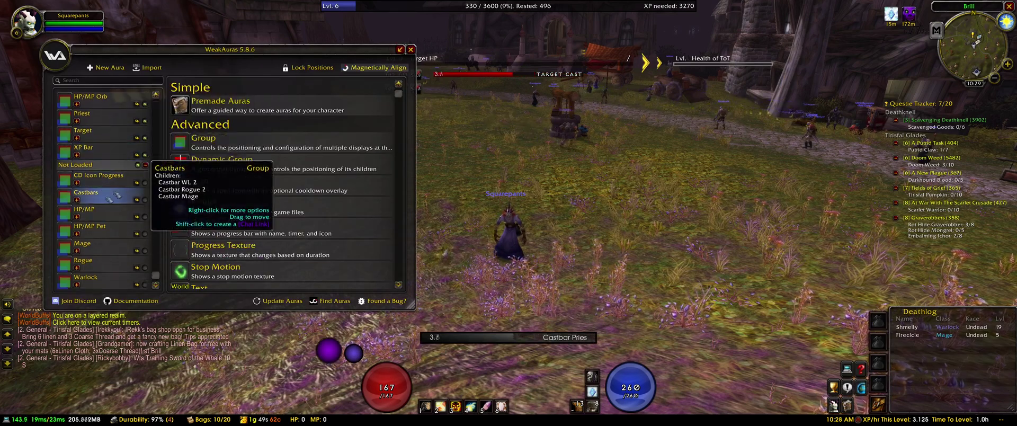
pyautogui.click(106, 159)
pyautogui.scroll(-1, 101, 171)
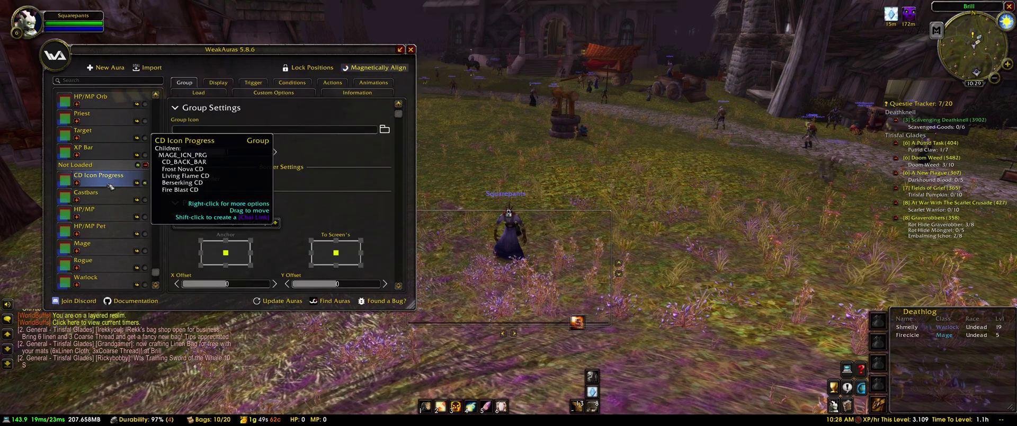
pyautogui.scroll(1, 113, 186)
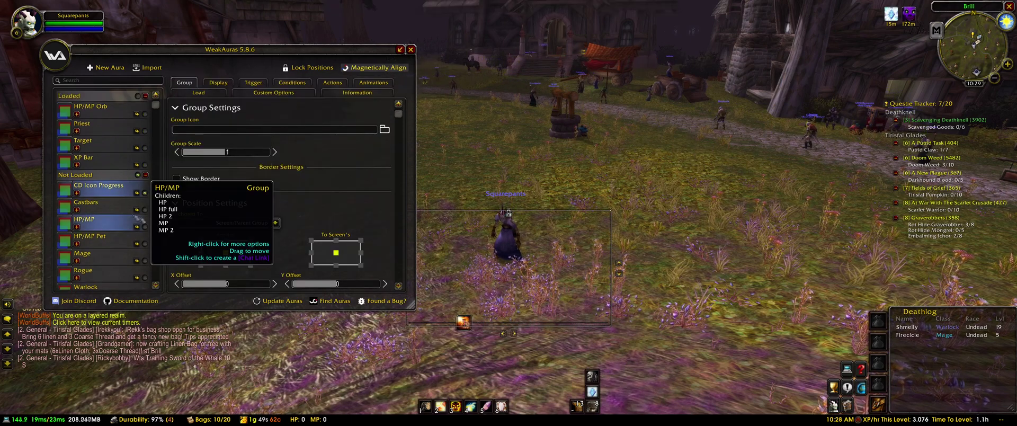
pyautogui.click(77, 193)
# Step: Duplicate the MAGE_ICN_PRG group and delete the duplicate with its children
pyautogui.rightClick(93, 208)
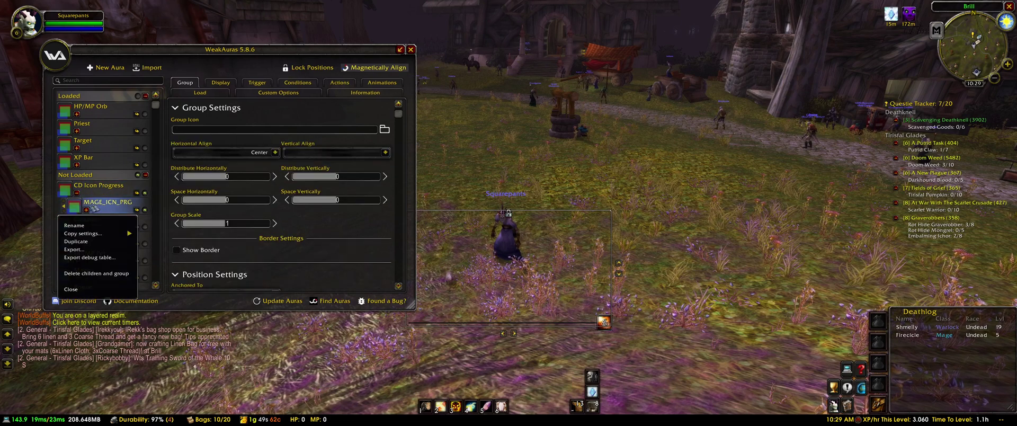
pyautogui.click(90, 245)
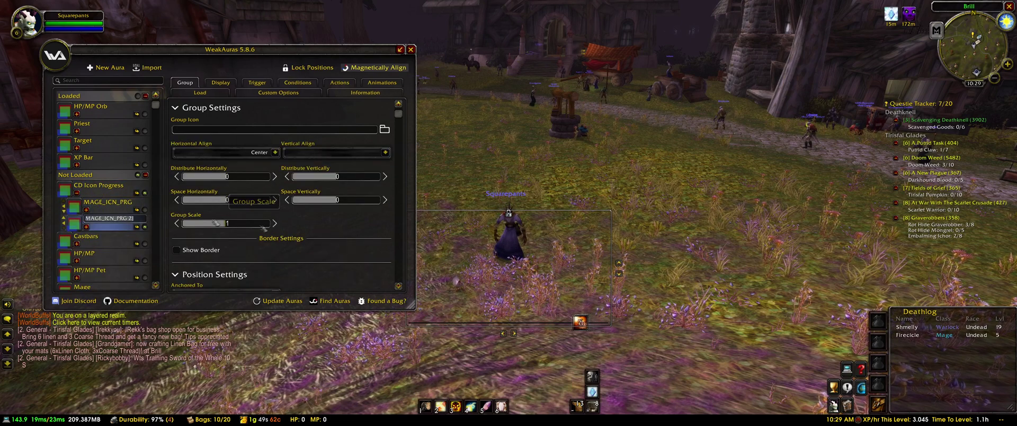
pyautogui.click(97, 290)
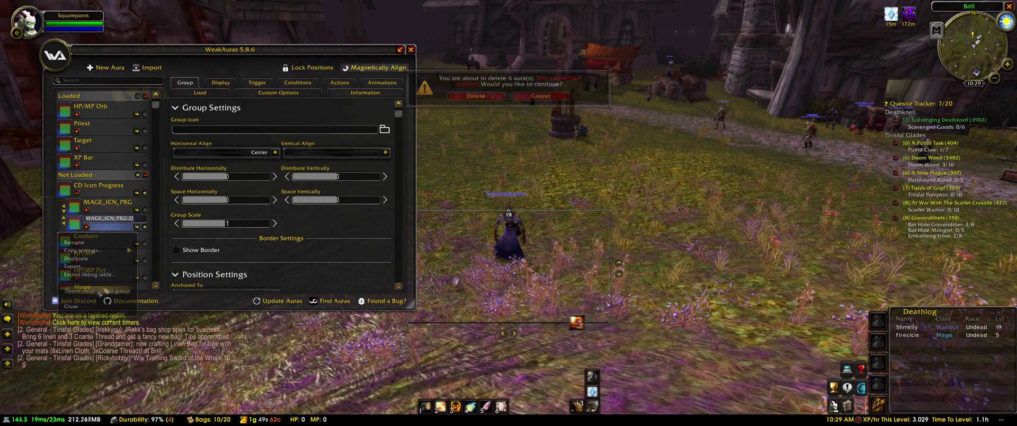
pyautogui.click(477, 102)
# Step: Create a new group named PRIEST_ICN_PRG inside the CD Icon Progress group
pyautogui.click(101, 186)
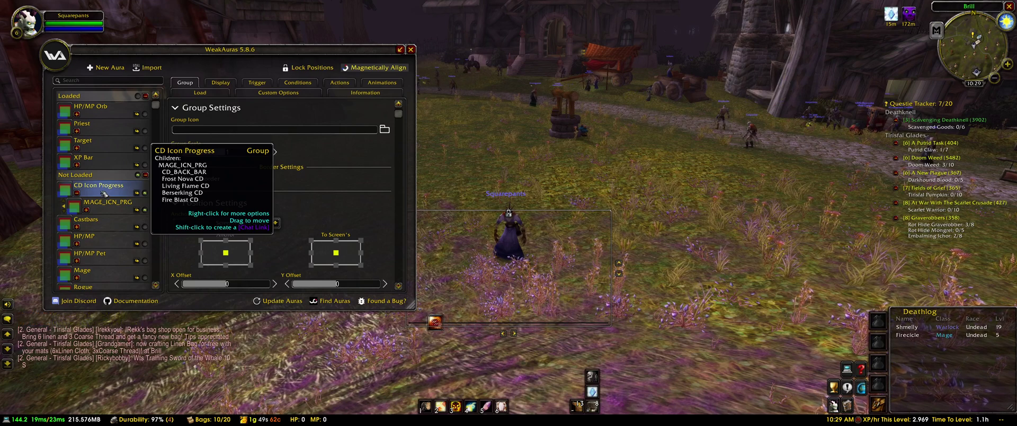
pyautogui.click(101, 207)
pyautogui.click(106, 67)
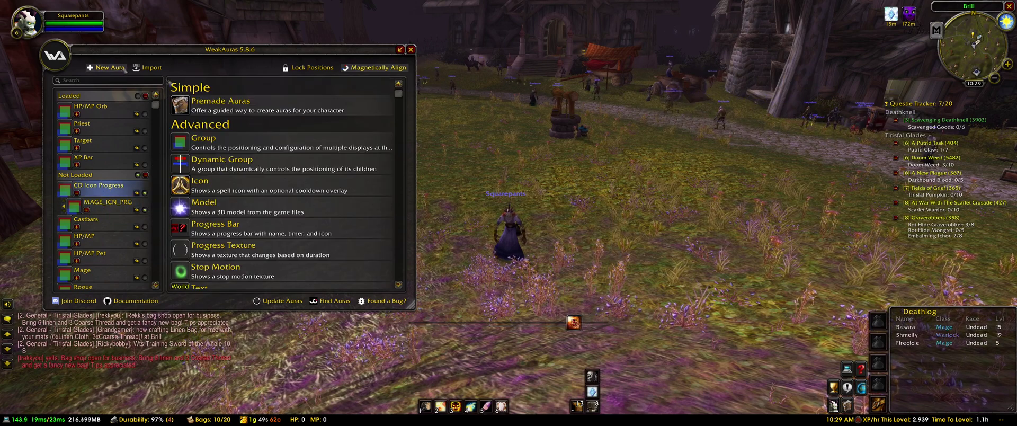
pyautogui.click(334, 230)
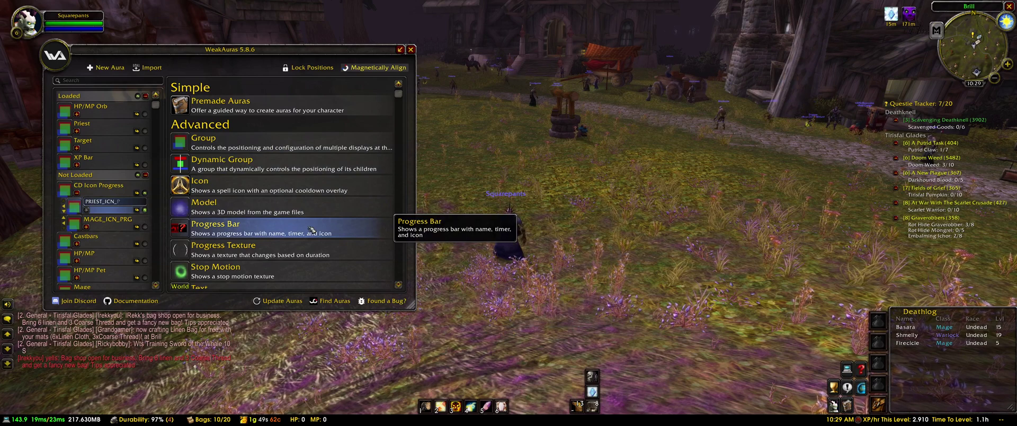
# Step: Examine the display and position settings of the CD_BACK_BAR progress bar in the MAGE_ICN_PRG group
pyautogui.click(87, 226)
pyautogui.scroll(-3, 127, 154)
pyautogui.scroll(3, 127, 149)
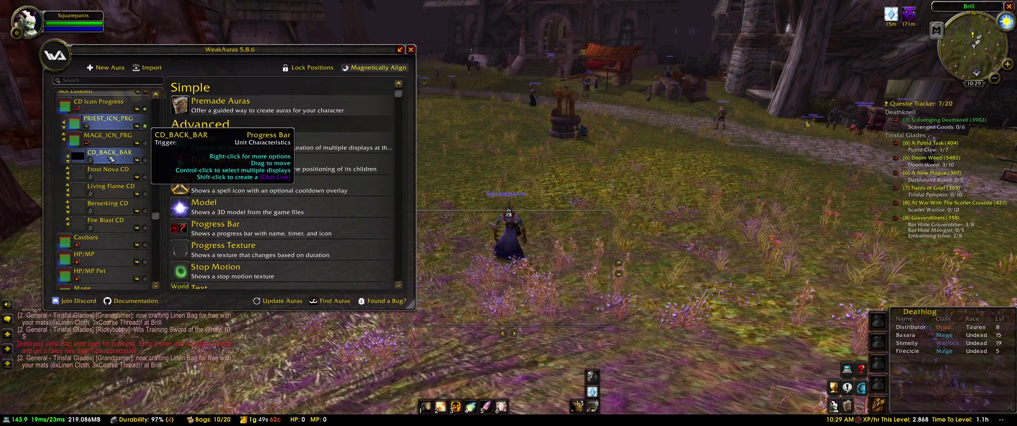
pyautogui.click(111, 156)
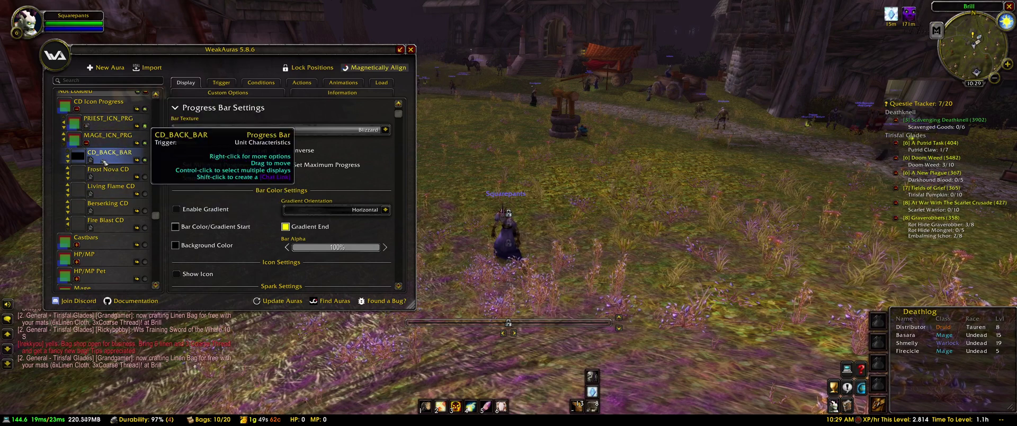
pyautogui.scroll(-5, 281, 196)
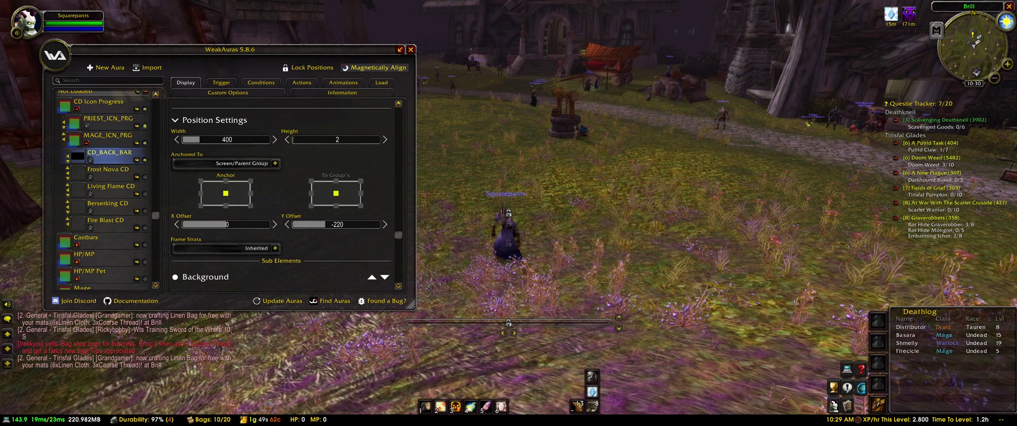
pyautogui.click(86, 126)
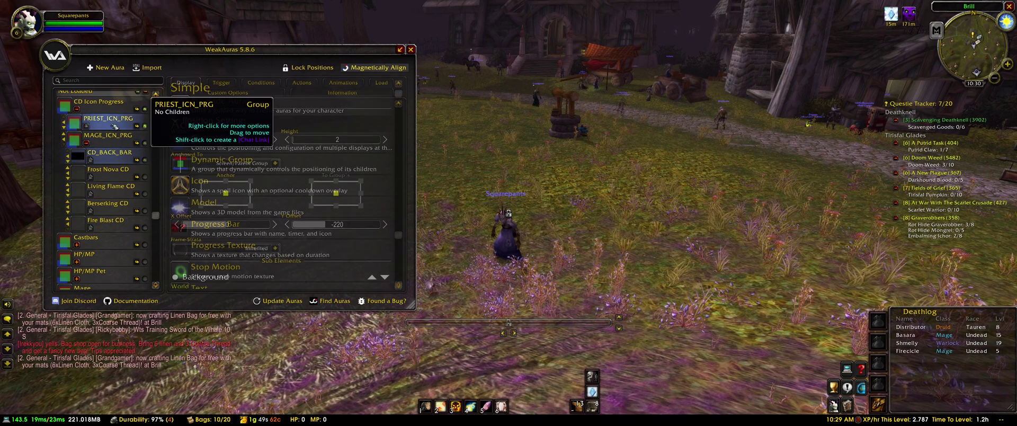
pyautogui.scroll(-3, 216, 231)
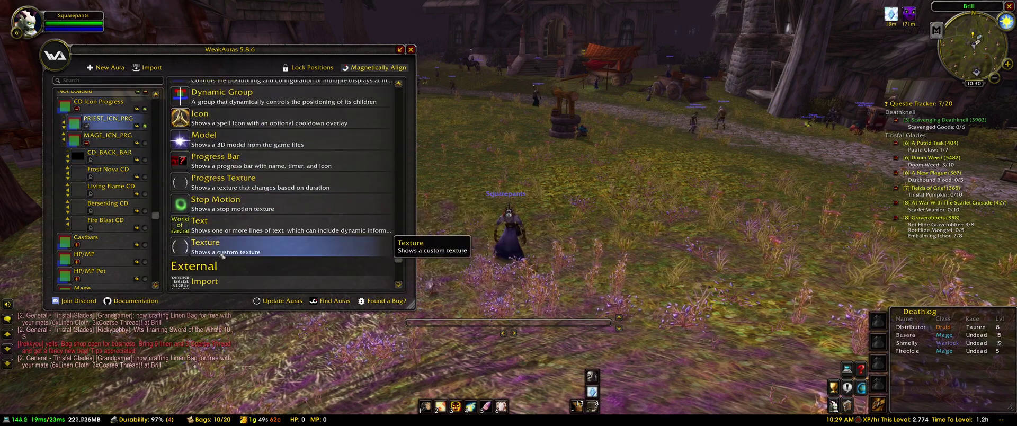
pyautogui.click(222, 255)
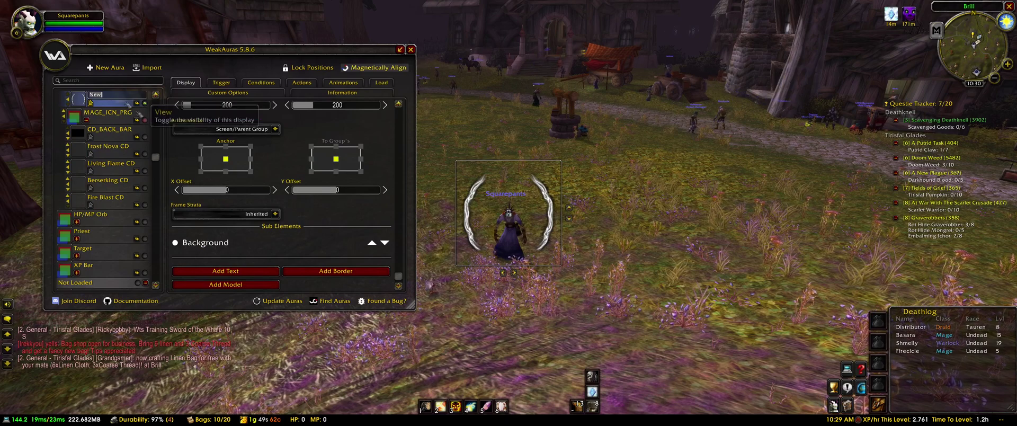
pyautogui.rightClick(106, 166)
pyautogui.click(73, 175)
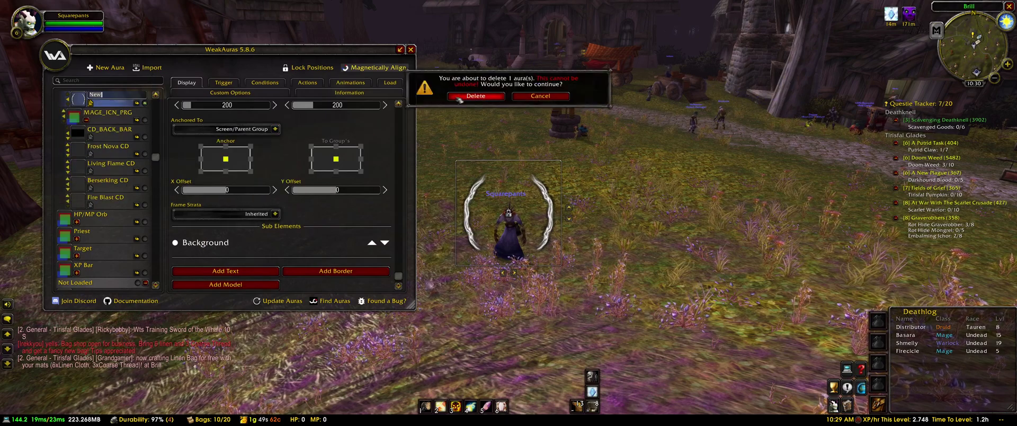
pyautogui.click(476, 96)
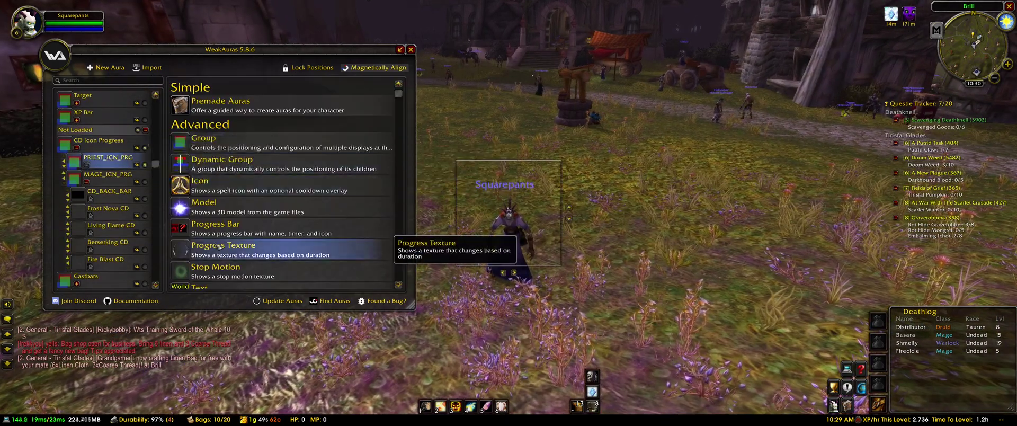
# Step: Add a progress bar aura to the PRIEST_ICN_PRG group and name it CD_BACK_BAR_PR
pyautogui.click(228, 228)
pyautogui.scroll(2, 117, 135)
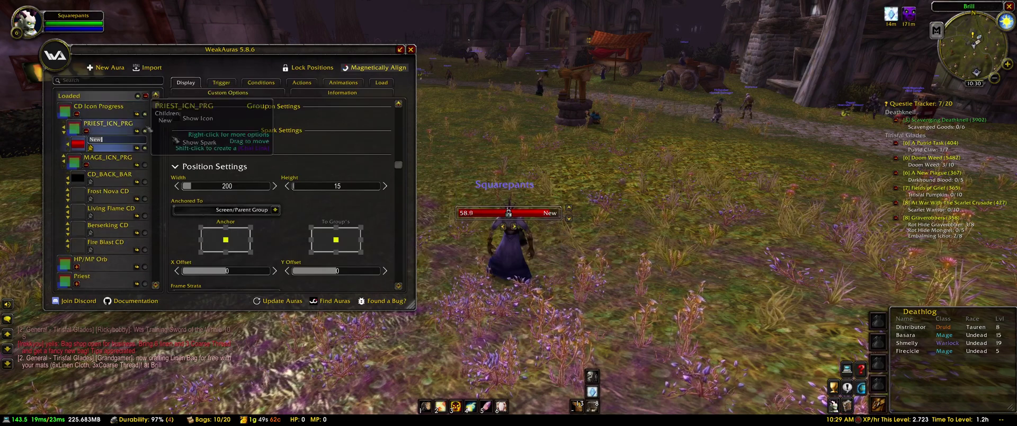
pyautogui.write('_BACKBAR')
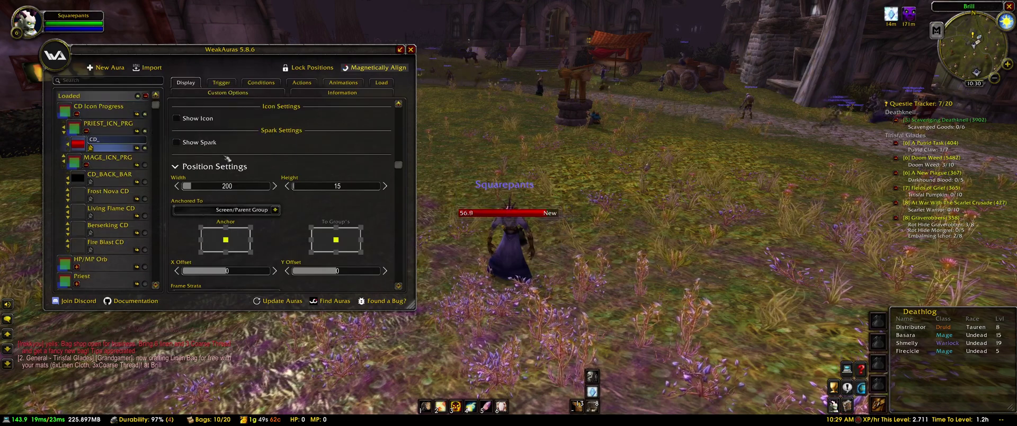
pyautogui.press('BackSpace')
pyautogui.press('BackSpace')
pyautogui.press('BackSpace')
pyautogui.write('_BAR_PR')
pyautogui.press('Return')
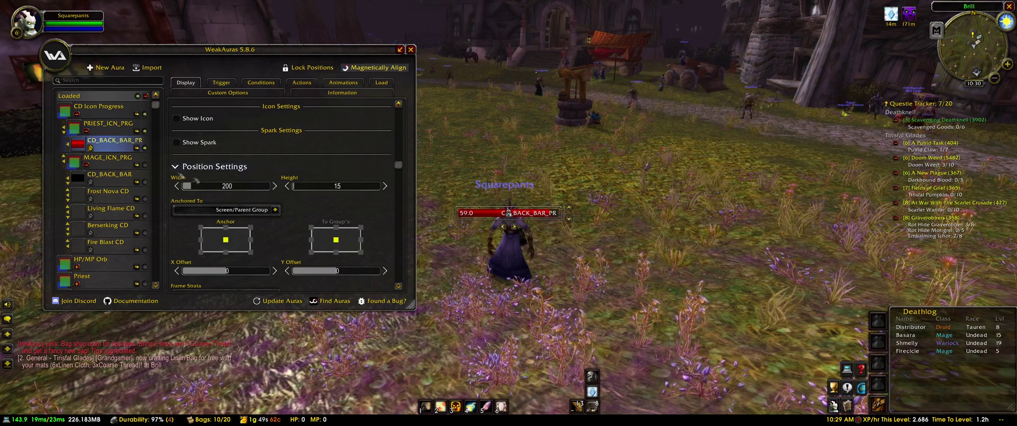
# Step: Set CD_BACK_BAR_PR to width 400 and height 2, matching the mage group's CD_BACK_BAR
pyautogui.click(109, 175)
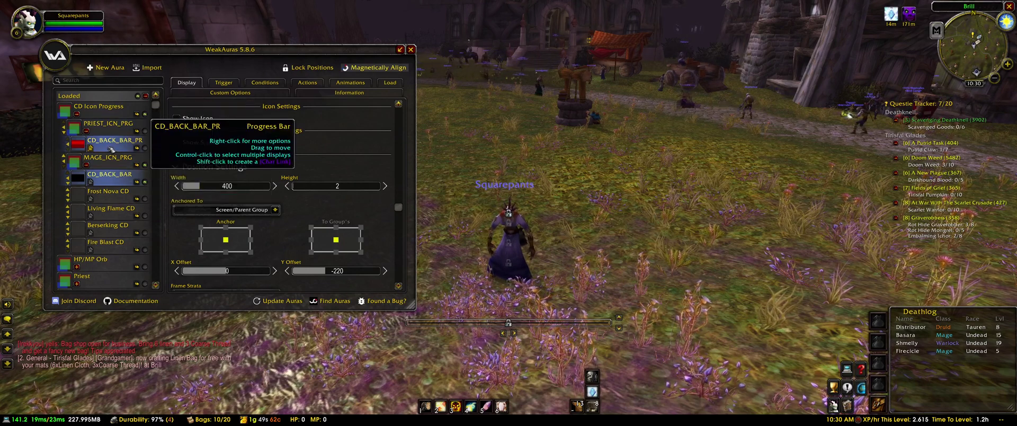
pyautogui.click(114, 141)
pyautogui.write('4')
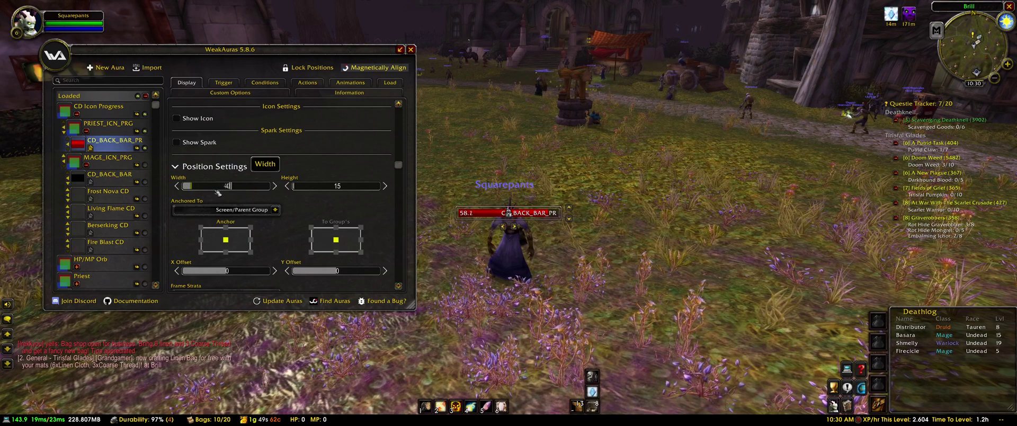
pyautogui.write('00')
pyautogui.press('Return')
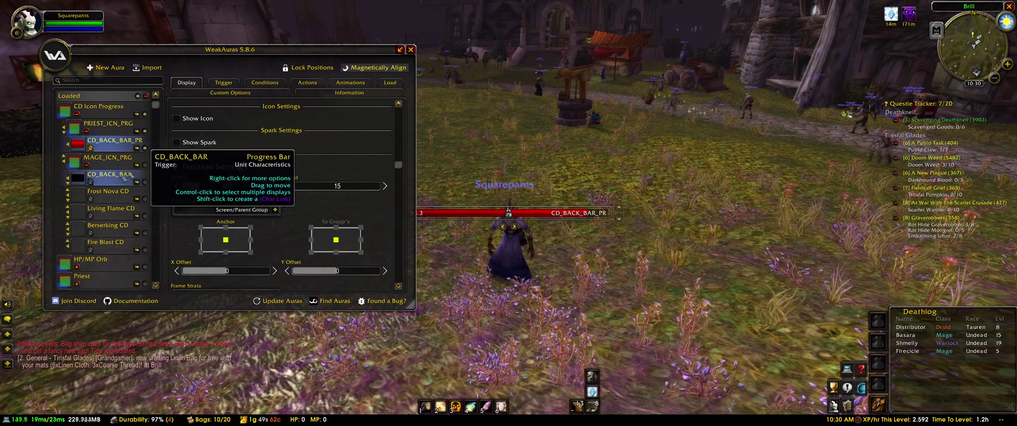
pyautogui.click(337, 187)
pyautogui.write('2')
pyautogui.press('Return')
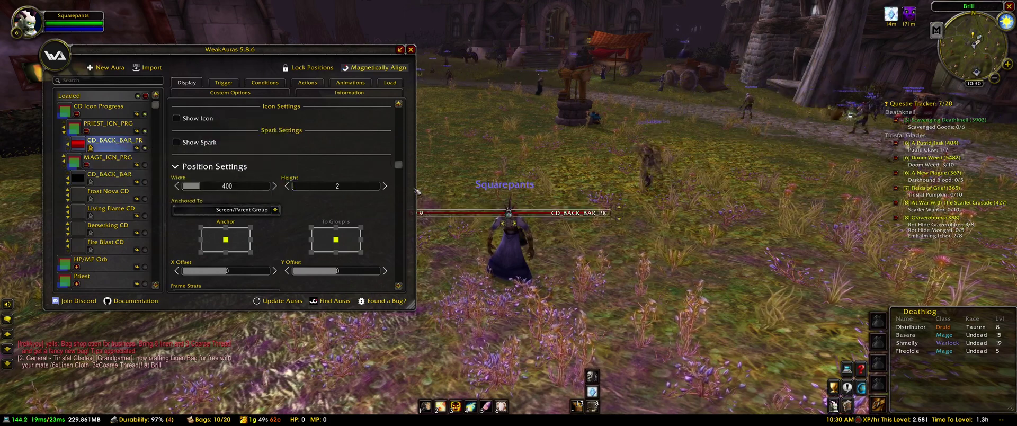
# Step: Delete the Text 1 sub element from the CD_BACK_BAR_PR progress bar
pyautogui.scroll(-6, 214, 165)
pyautogui.click(215, 165)
pyautogui.click(211, 190)
pyautogui.click(385, 229)
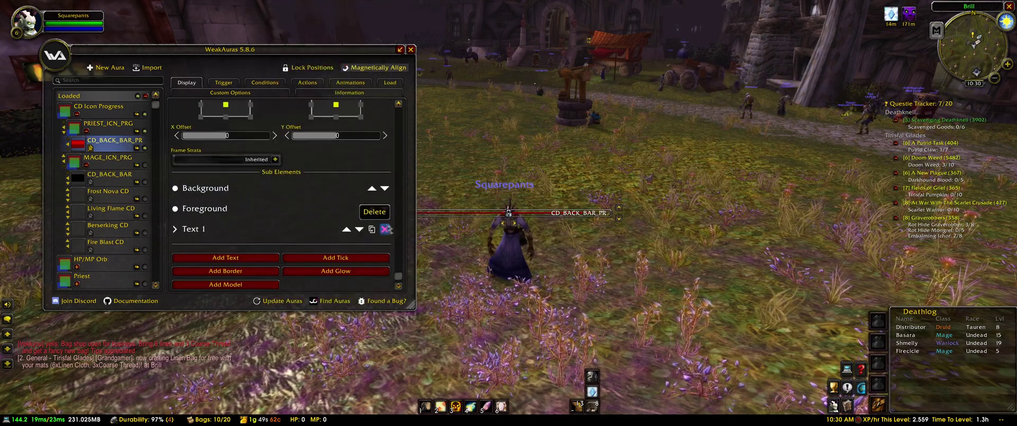
pyautogui.click(387, 229)
# Step: Set both the bar color and the background color of CD_BACK_BAR_PR to black
pyautogui.scroll(5, 362, 211)
pyautogui.scroll(6, 363, 211)
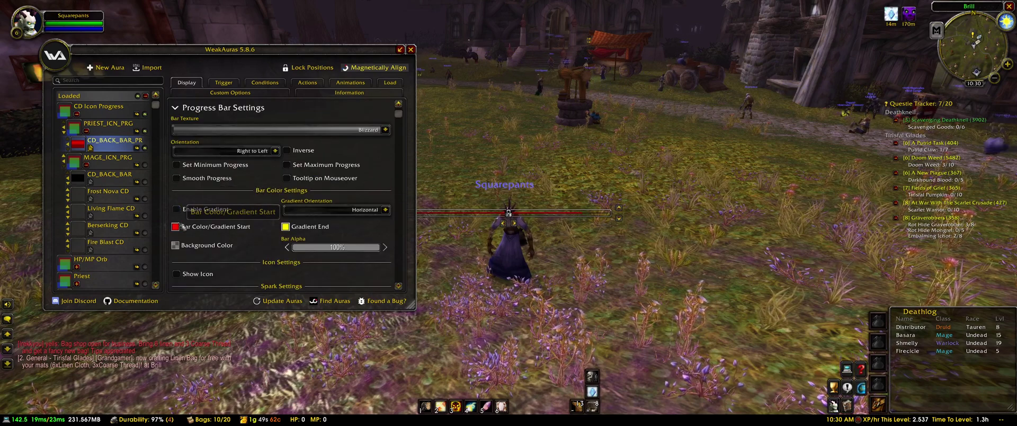
pyautogui.click(182, 226)
pyautogui.click(502, 249)
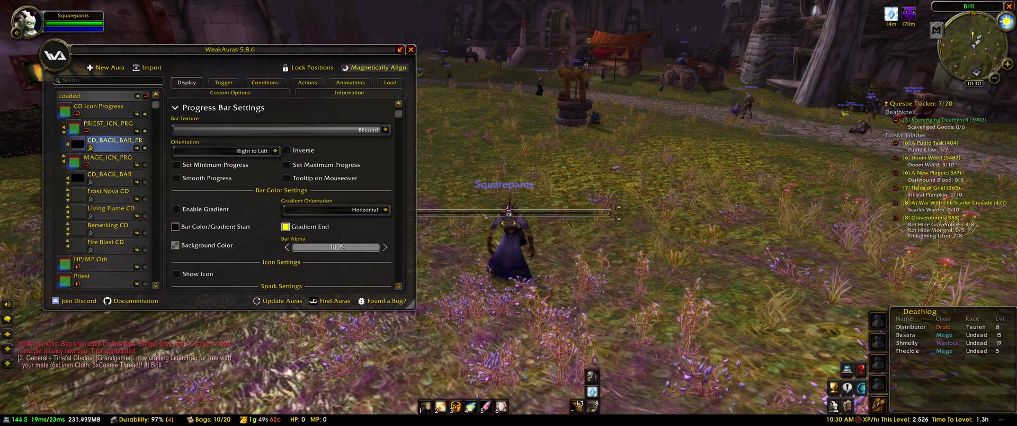
pyautogui.click(207, 246)
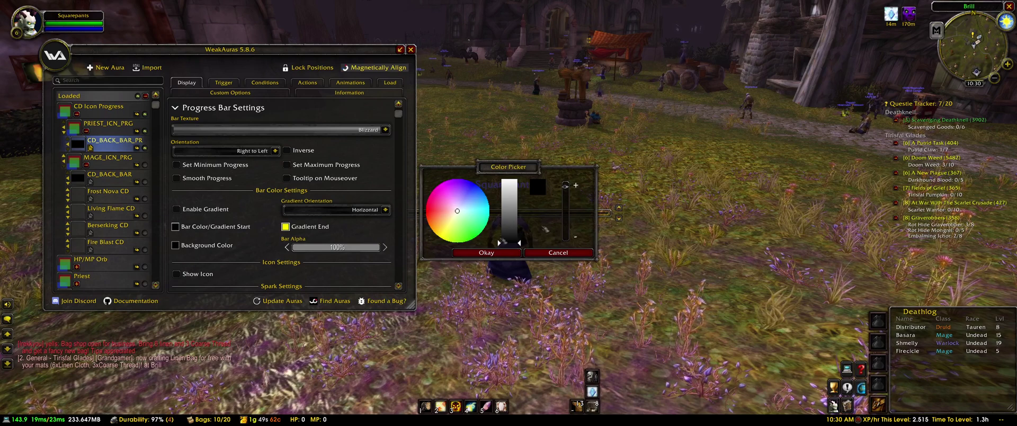
pyautogui.press('Escape')
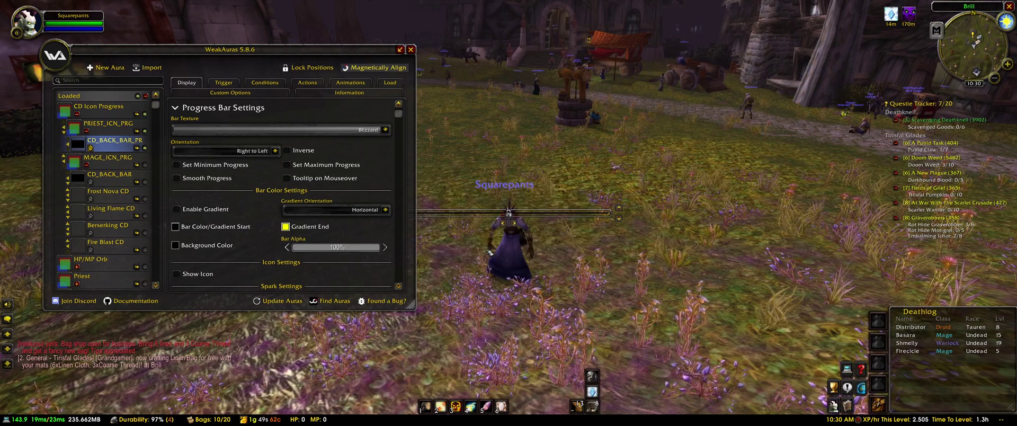
# Step: Set CD_BACK_BAR_PR's Trigger 1 to type Player/Unit Info with the Unit Characteristics option
pyautogui.click(223, 83)
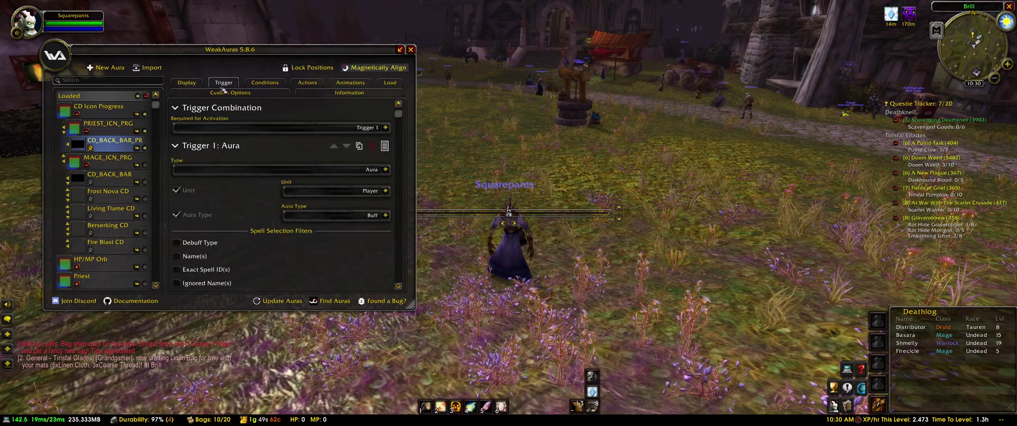
pyautogui.click(223, 169)
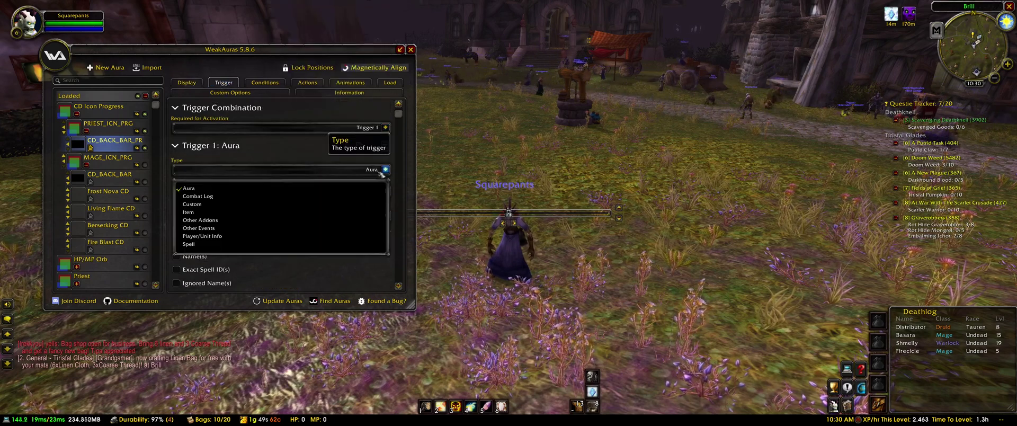
pyautogui.click(222, 236)
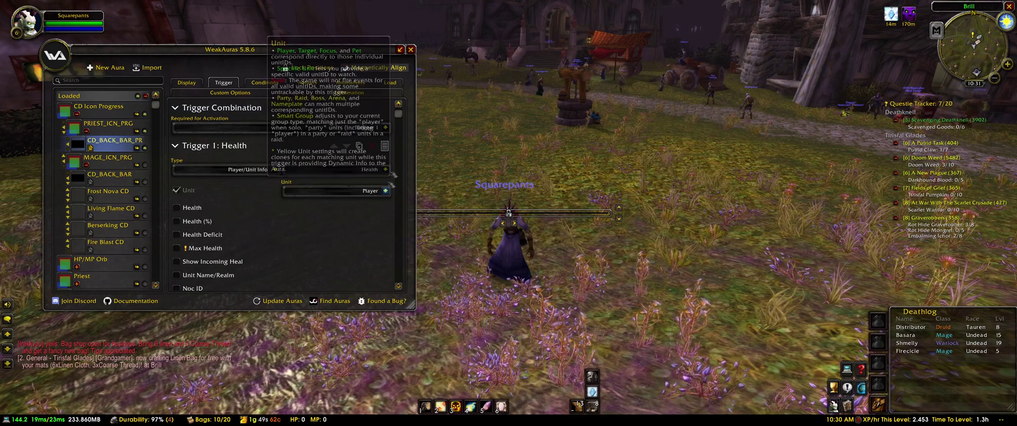
pyautogui.click(385, 169)
pyautogui.click(339, 300)
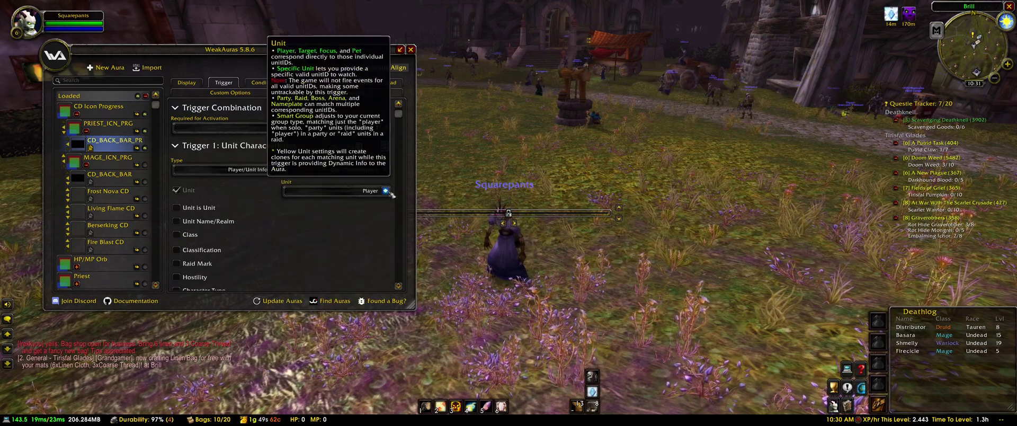
# Step: Enable the Unit is Unit condition in CD_BACK_BAR_PR's trigger and set it to Player
pyautogui.click(176, 214)
pyautogui.click(336, 216)
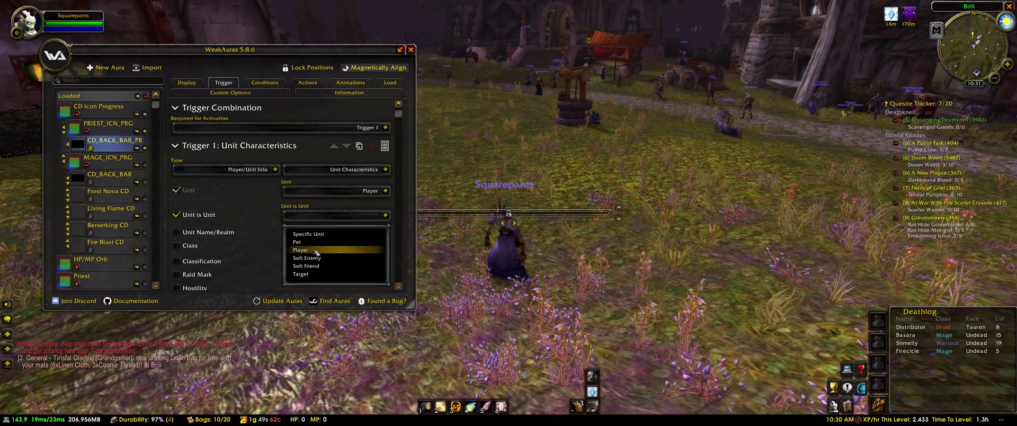
pyautogui.click(317, 249)
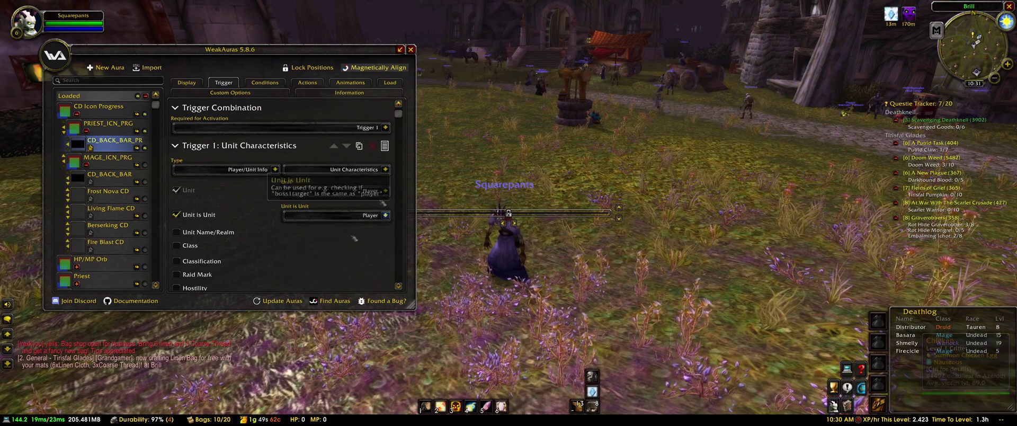
pyautogui.click(353, 192)
pyautogui.click(354, 192)
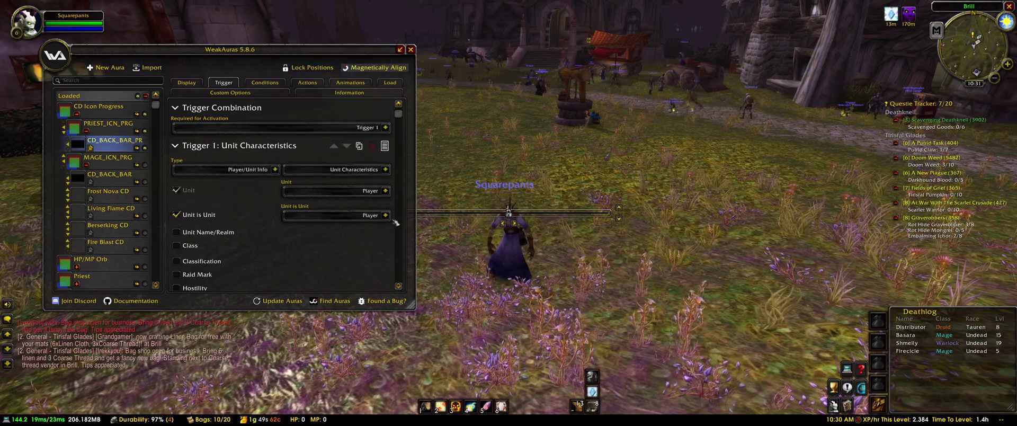
# Step: Set CD_BACK_BAR_PR's Y offset to -220, matching the mage group's CD_BACK_BAR
pyautogui.click(109, 177)
pyautogui.click(185, 83)
pyautogui.scroll(-10, 321, 249)
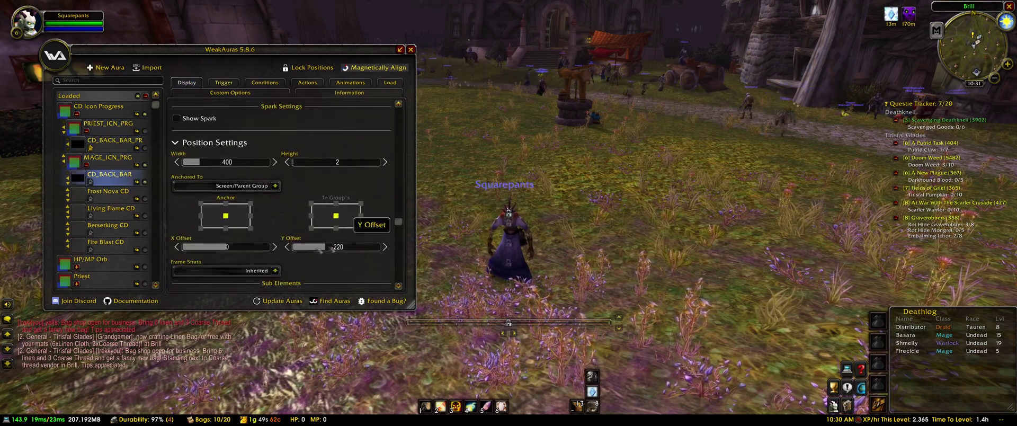
pyautogui.click(109, 140)
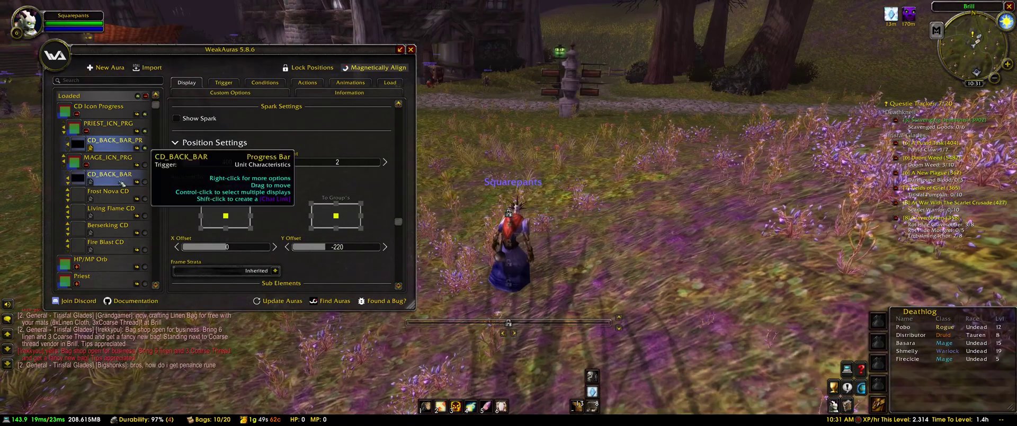
pyautogui.press('w')
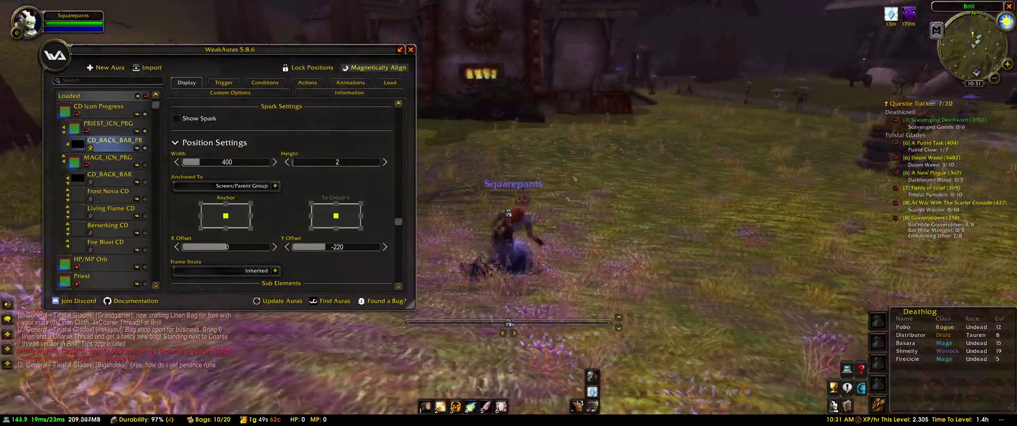
pyautogui.press('w')
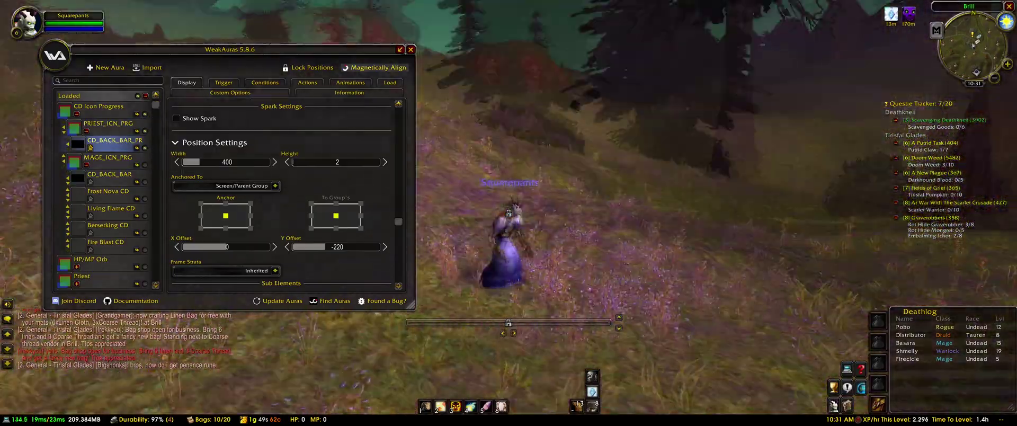
# Step: Rename the mage group's back bar to CD_BACK_BAR_MG and move the WeakAuras window clear of the character
pyautogui.scroll(-1, 306, 213)
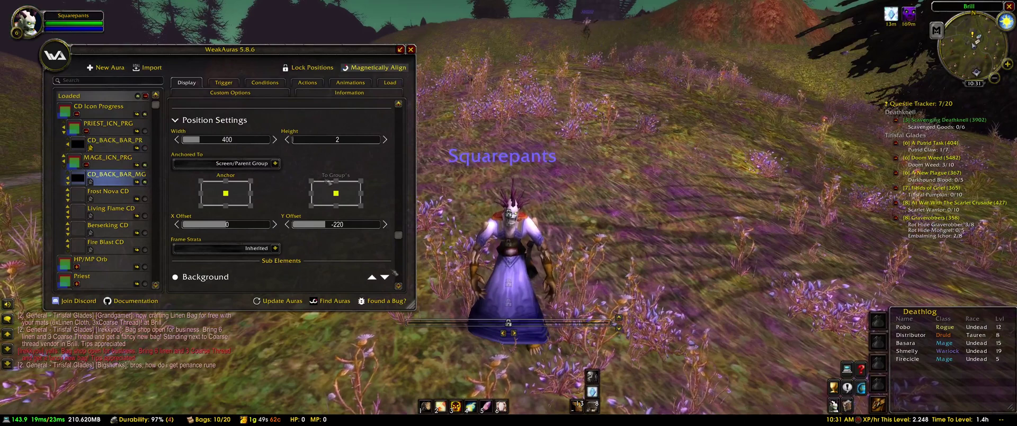
pyautogui.moveTo(413, 305); pyautogui.dragTo(412, 297)
pyautogui.moveTo(230, 49); pyautogui.dragTo(190, 11)
# Step: Add a progress bar aura named Power Word Shield CD to the PRIEST_ICN_PRG group and widen the WeakAuras window
pyautogui.click(74, 103)
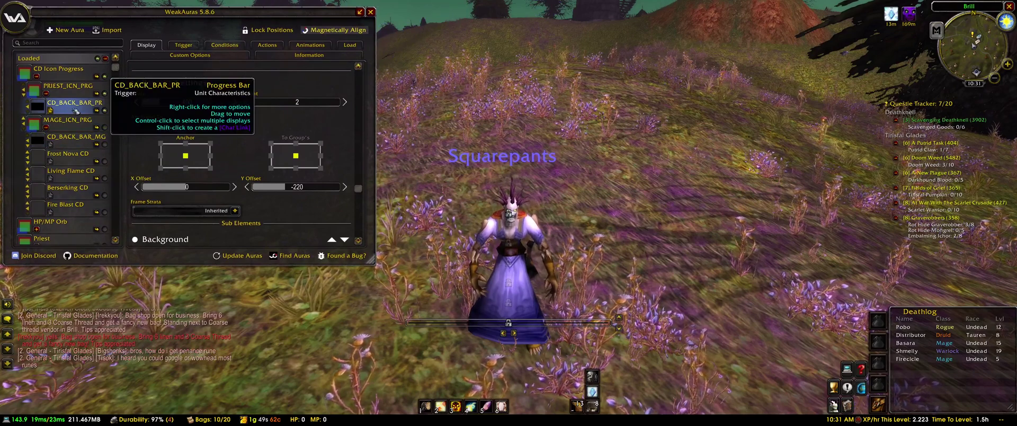
pyautogui.click(70, 94)
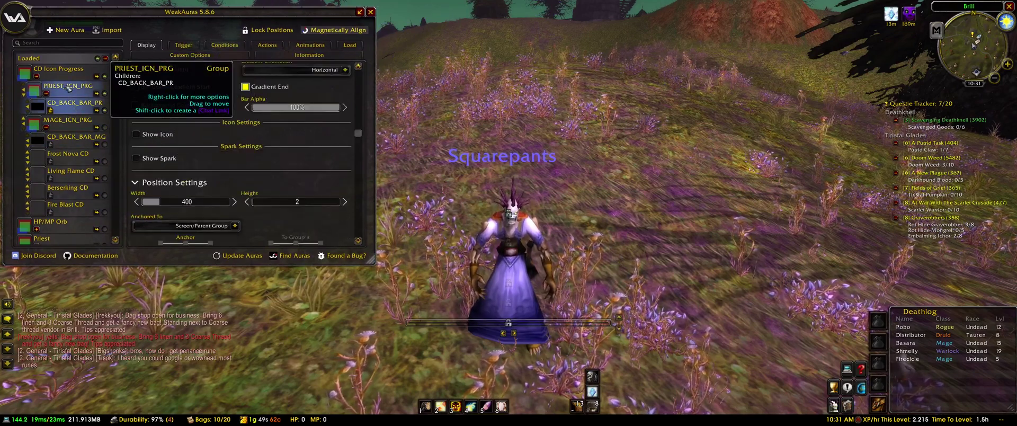
pyautogui.click(79, 32)
pyautogui.scroll(-2, 222, 159)
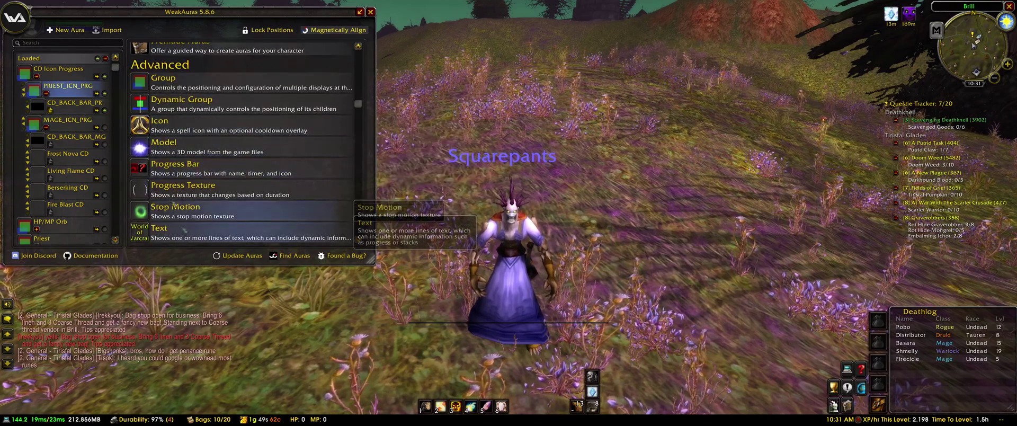
pyautogui.click(186, 168)
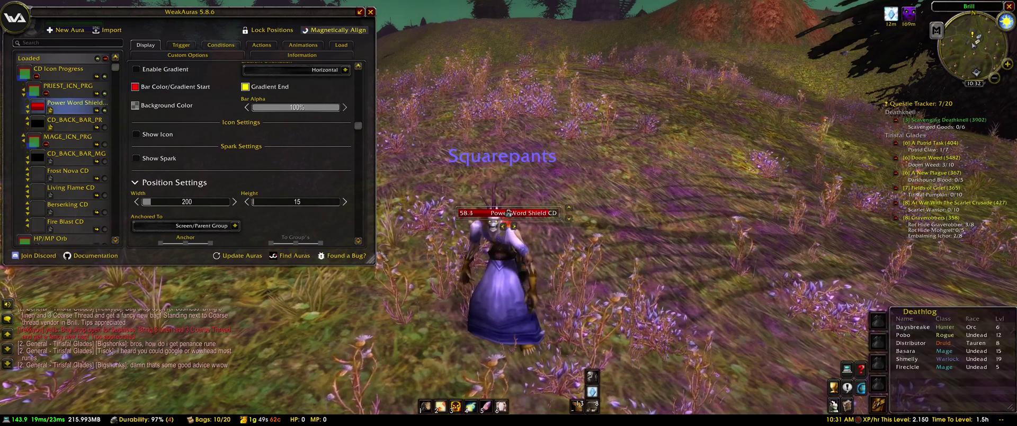
pyautogui.moveTo(377, 268); pyautogui.dragTo(409, 259)
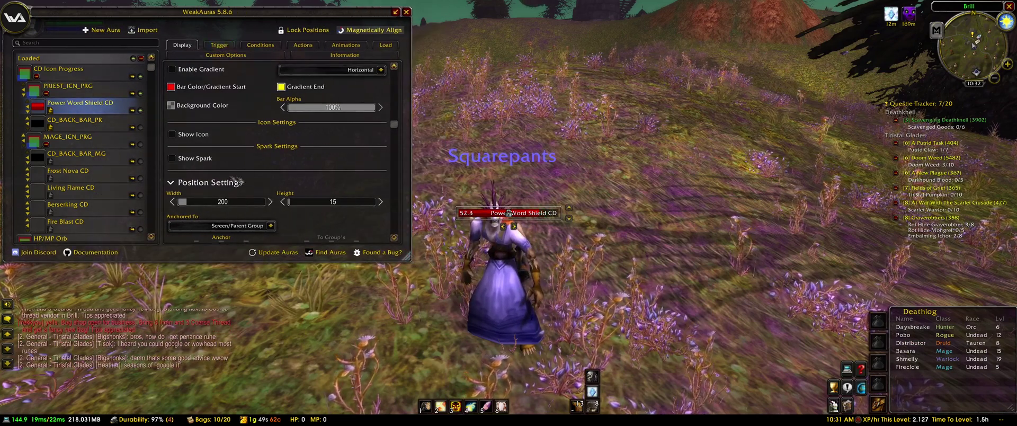
# Step: Set the Power Word Shield CD trigger to type Spell with the Cooldown/Charges/Count option
pyautogui.click(226, 46)
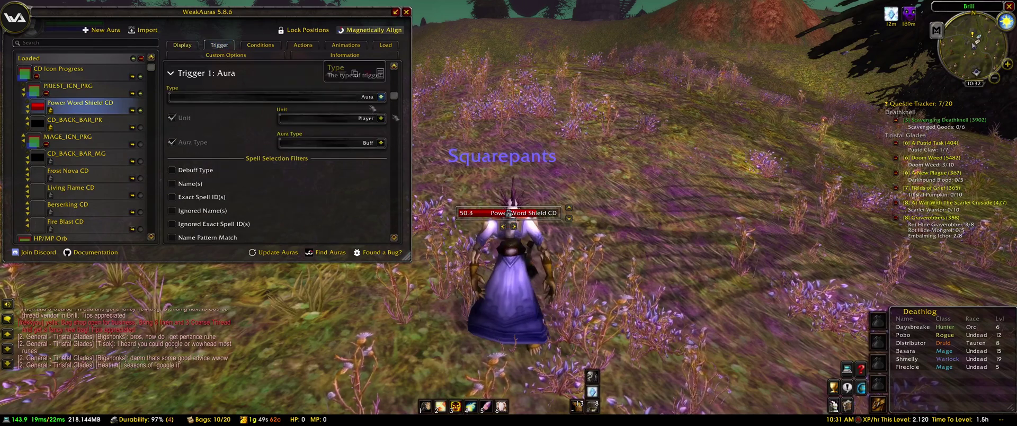
pyautogui.click(380, 96)
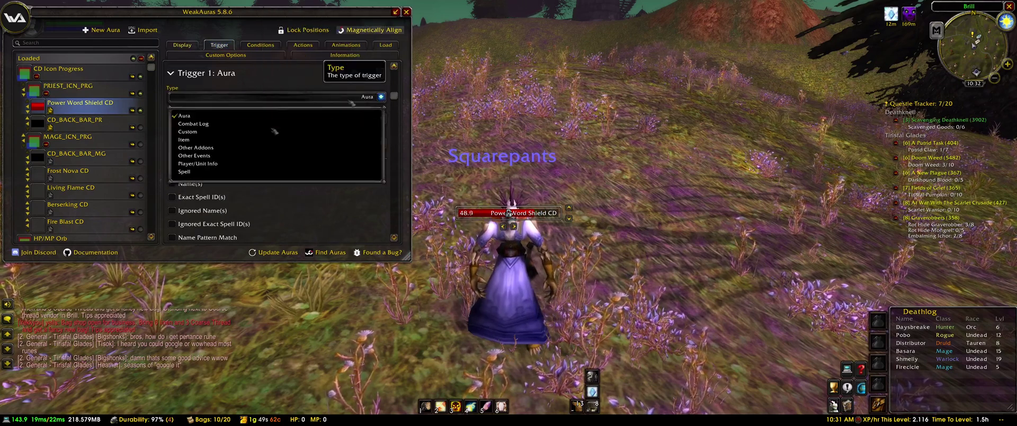
pyautogui.click(209, 172)
pyautogui.click(381, 97)
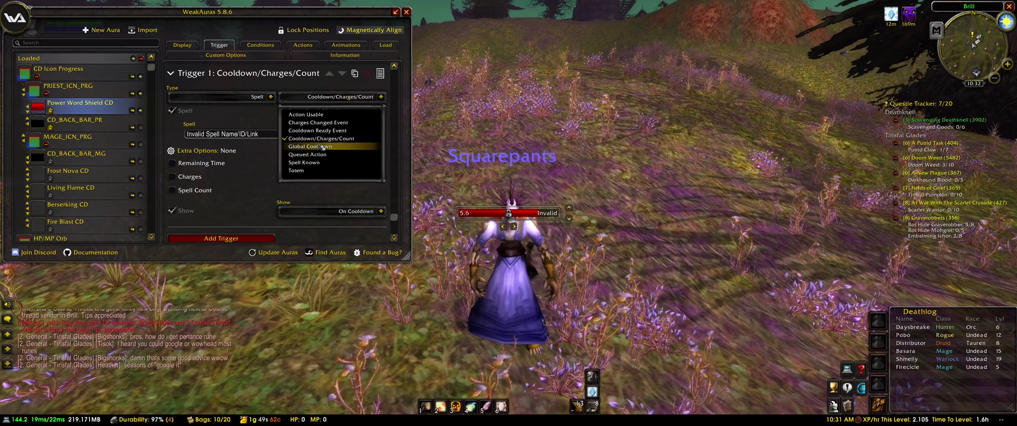
pyautogui.click(364, 139)
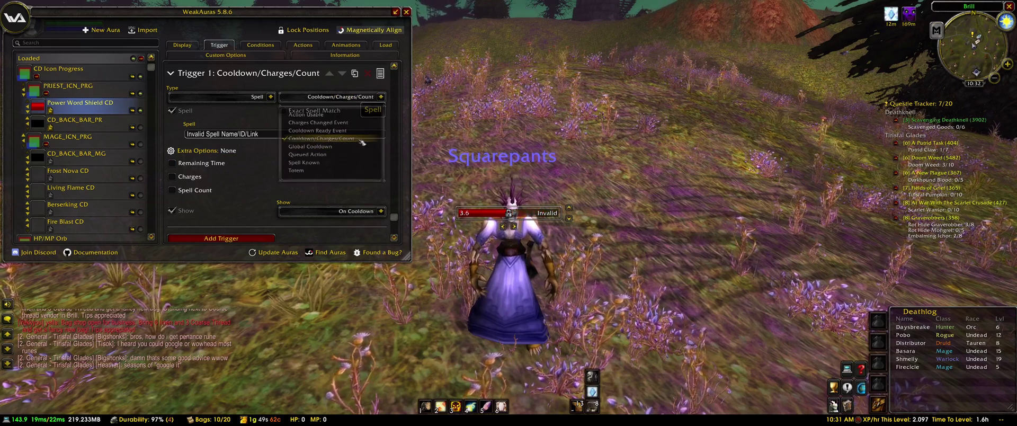
pyautogui.click(223, 134)
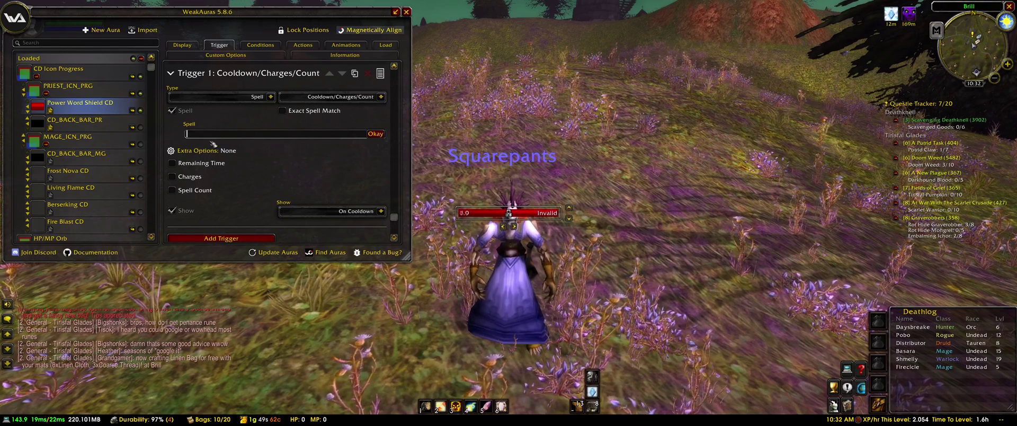
# Step: Close the aura options and look through the game's AddOns list
pyautogui.press('Escape')
pyautogui.press('Escape')
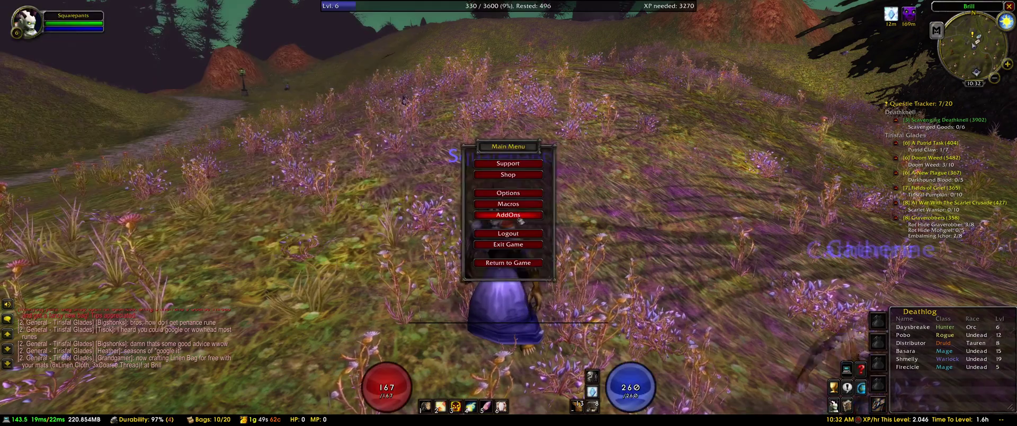
pyautogui.click(510, 215)
pyautogui.scroll(-4, 448, 198)
pyautogui.scroll(5, 448, 199)
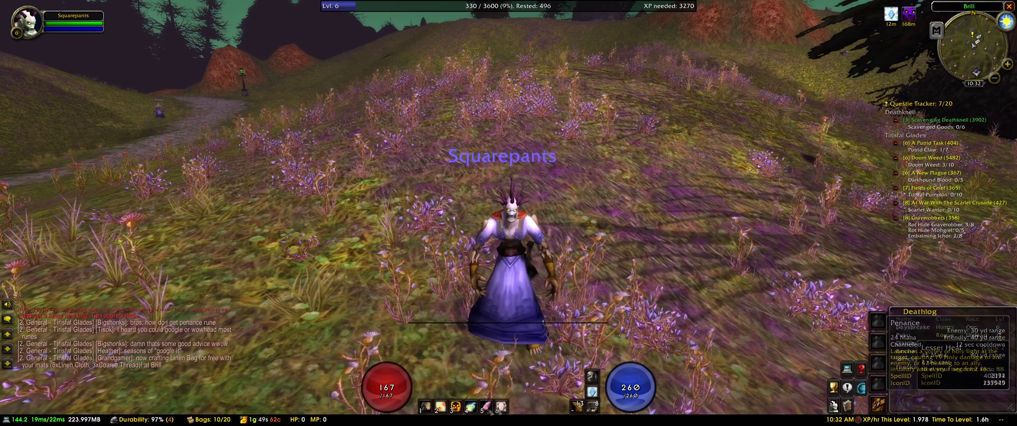
# Step: Reopen the aura options with /wa and set the Power Word Shield CD trigger's spell to 17 (Power Word: Shield)
pyautogui.write('/wa')
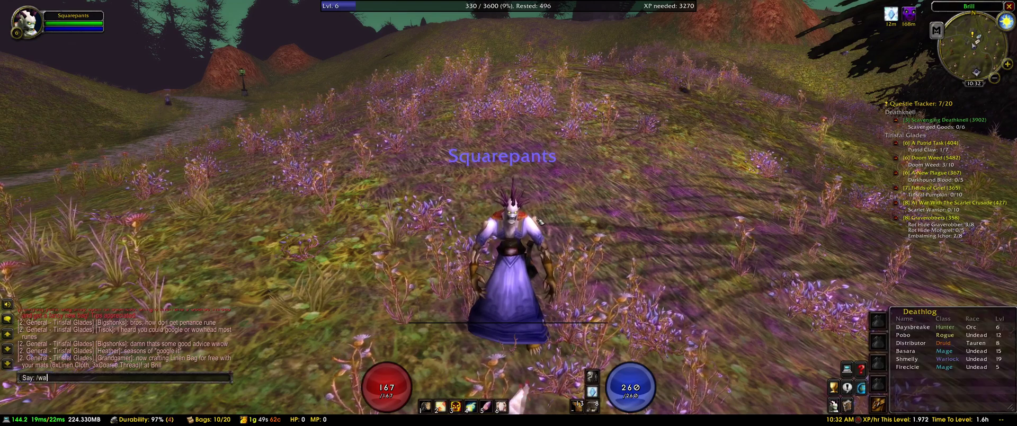
pyautogui.press('Return')
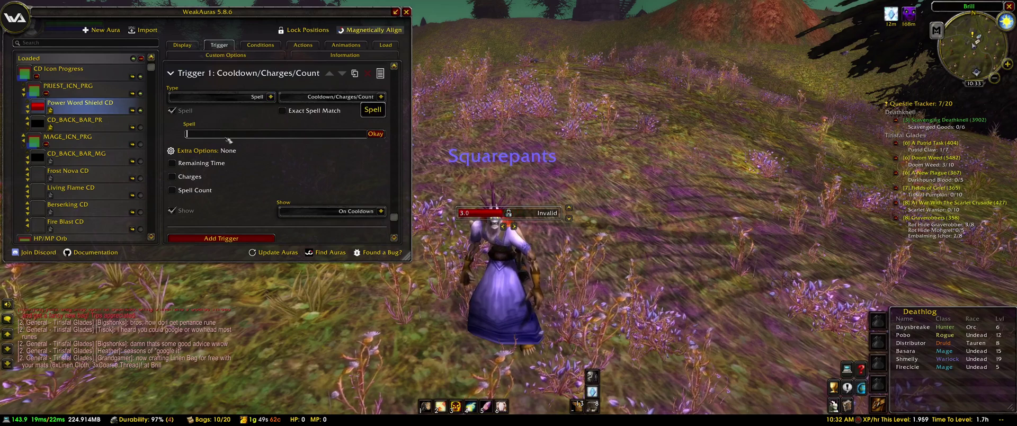
pyautogui.moveTo(499, 404)
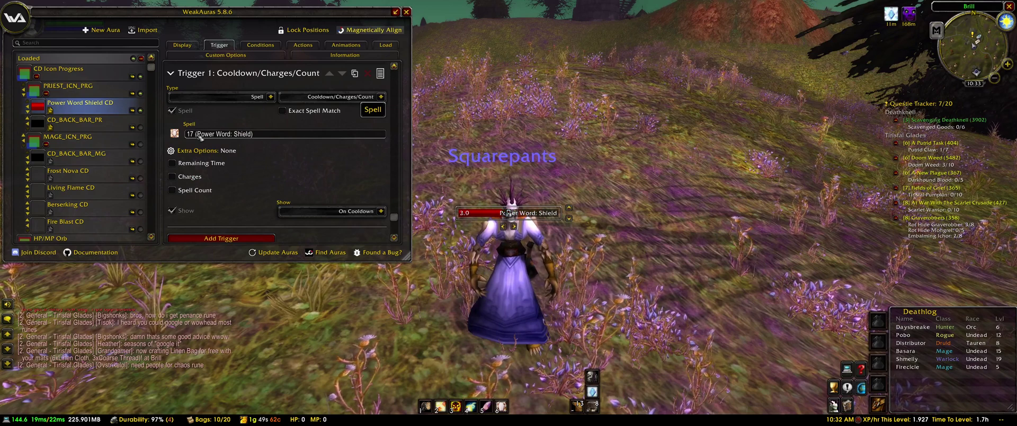
pyautogui.press('Return')
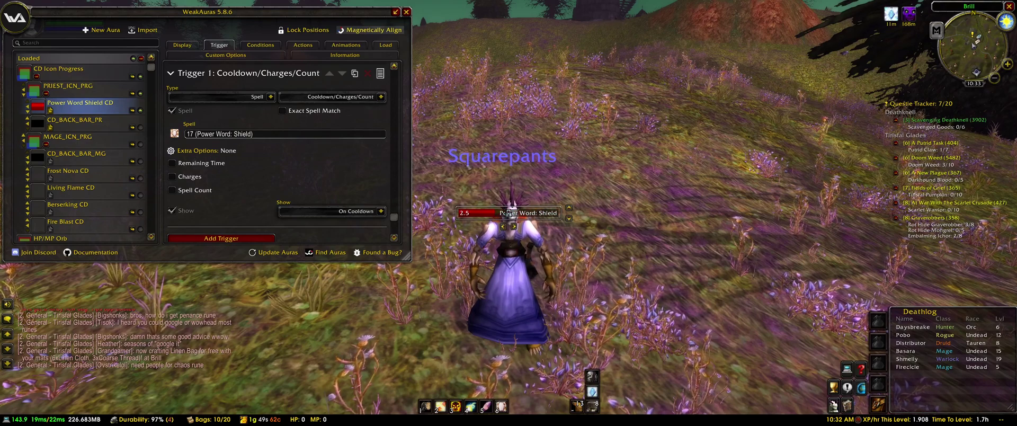
# Step: Close the aura options and cast Power Word: Shield on the character to test the new cooldown aura
pyautogui.press('Escape')
pyautogui.moveTo(519, 160); pyautogui.dragTo(572, 171)
pyautogui.click(501, 406)
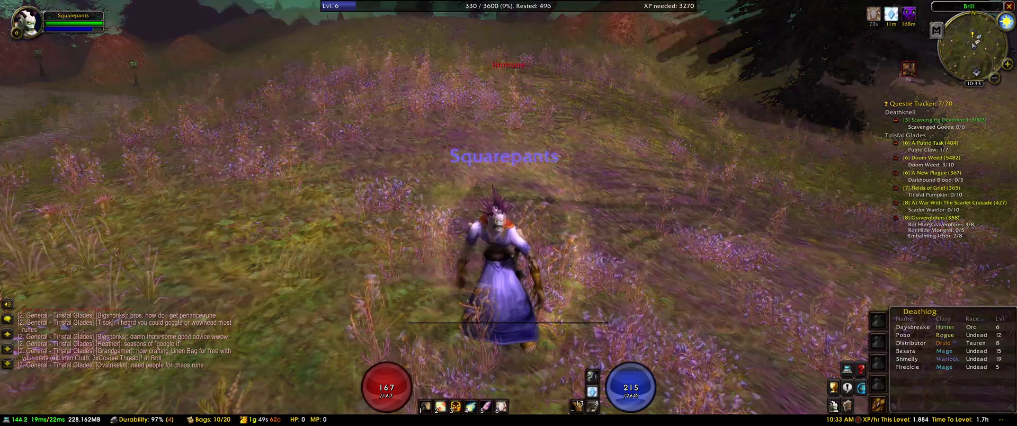
pyautogui.press('w')
pyautogui.press('6')
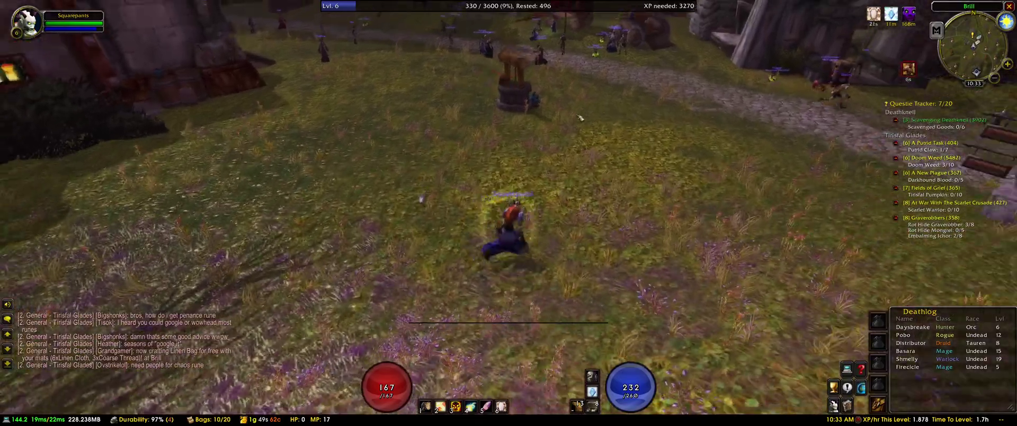
# Step: Target nearby players to try Power Word: Shield on them, and view the spell's tooltip
pyautogui.moveTo(442, 146)
pyautogui.mouseDown()
pyautogui.moveTo(493, 142)
pyautogui.moveTo(447, 142)
pyautogui.mouseUp()
pyautogui.click(440, 85)
pyautogui.click(498, 142)
pyautogui.press('q')
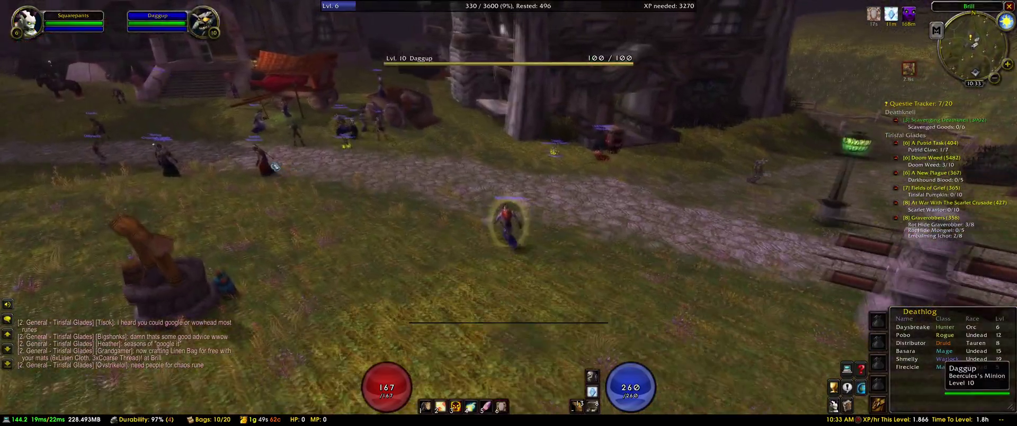
pyautogui.click(290, 154)
pyautogui.press('q')
pyautogui.click(506, 406)
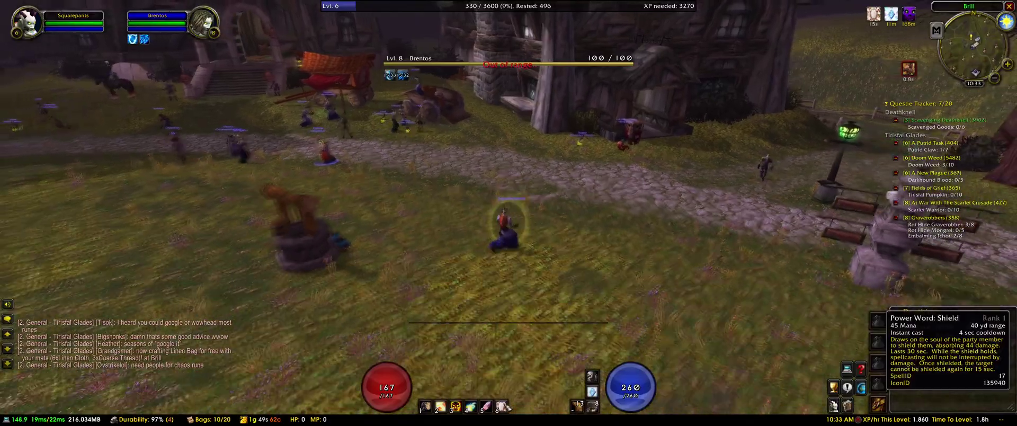
# Step: Cast Power Word: Shield on the character and reopen the aura options with /wa while the cooldown bar runs
pyautogui.click(529, 191)
pyautogui.moveTo(528, 190); pyautogui.dragTo(423, 190)
pyautogui.press('w')
pyautogui.press('6')
pyautogui.moveTo(529, 190); pyautogui.dragTo(424, 190)
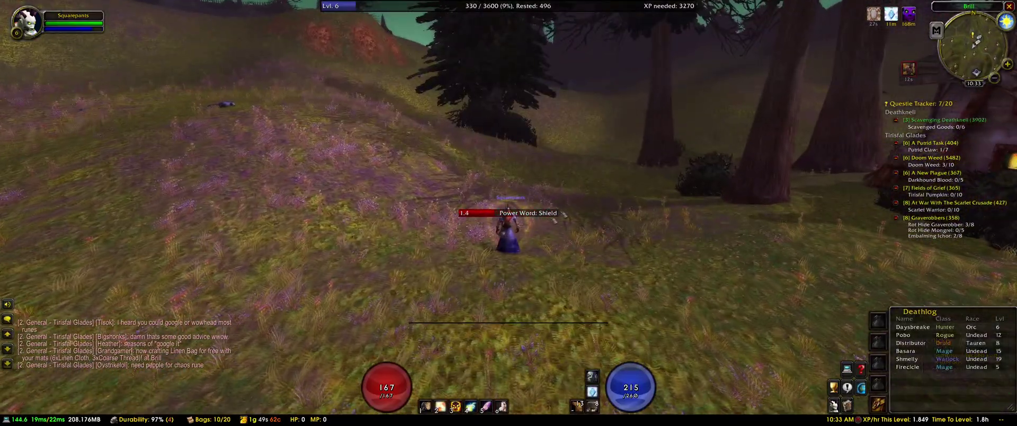
pyautogui.write('a/wa')
pyautogui.press('Return')
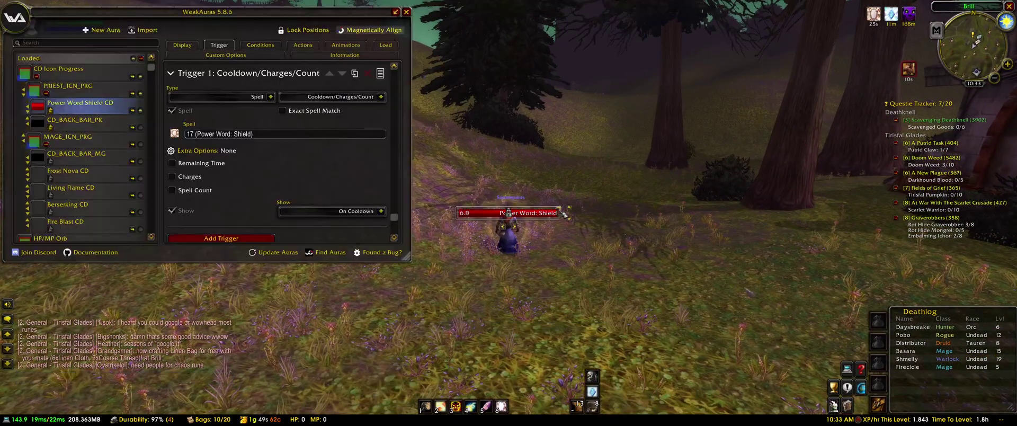
pyautogui.press('a')
pyautogui.press('w')
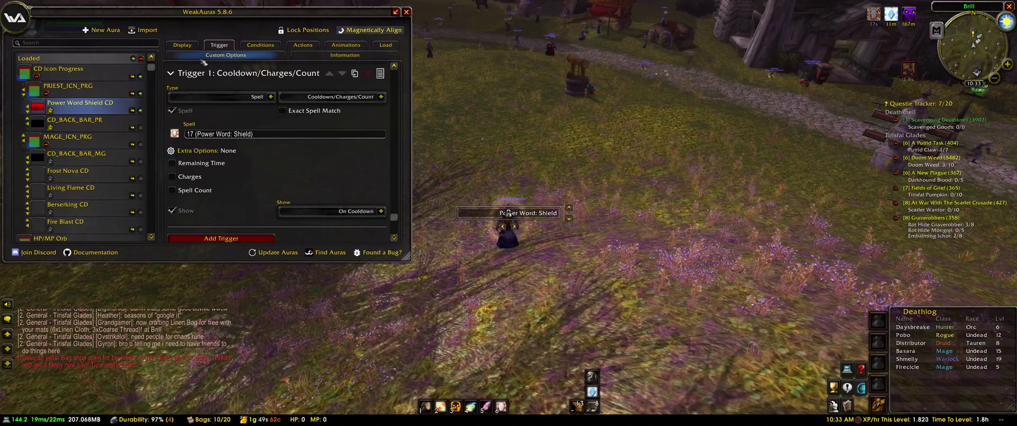
# Step: Make the Power Word Shield CD aura's bar color fully transparent in its display settings
pyautogui.click(183, 45)
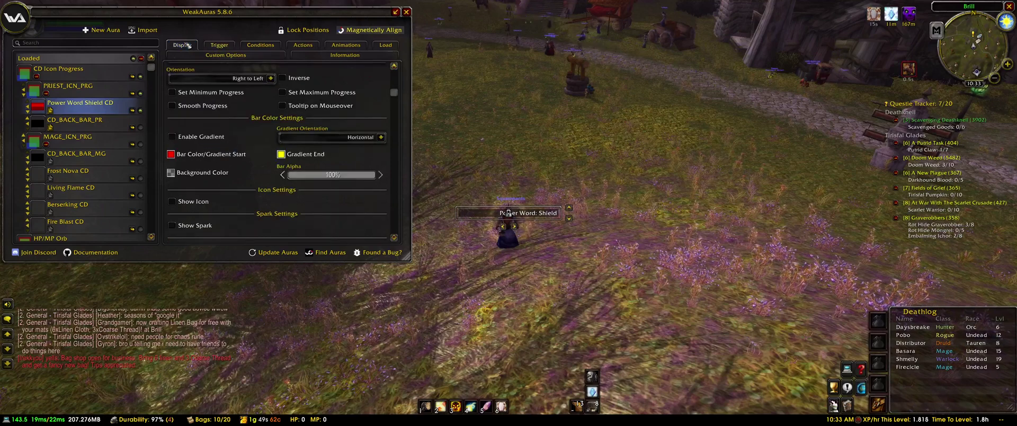
pyautogui.scroll(-3, 299, 145)
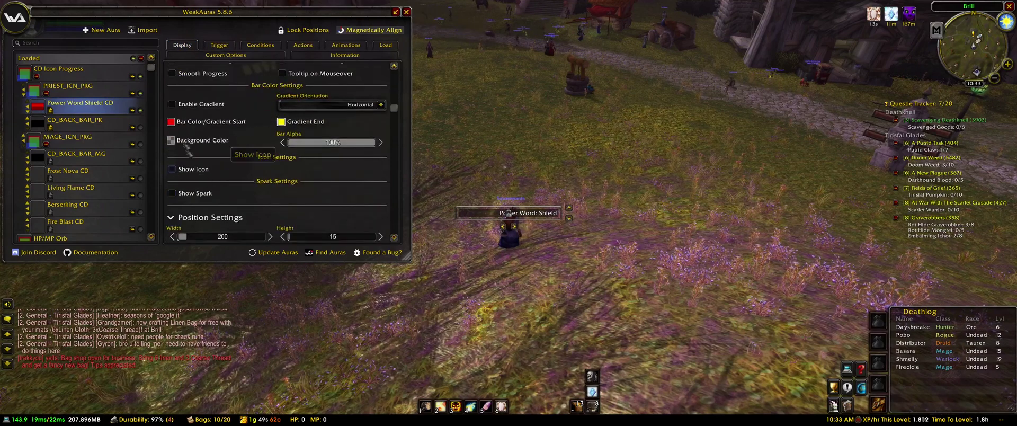
pyautogui.click(171, 122)
pyautogui.scroll(3, 197, 127)
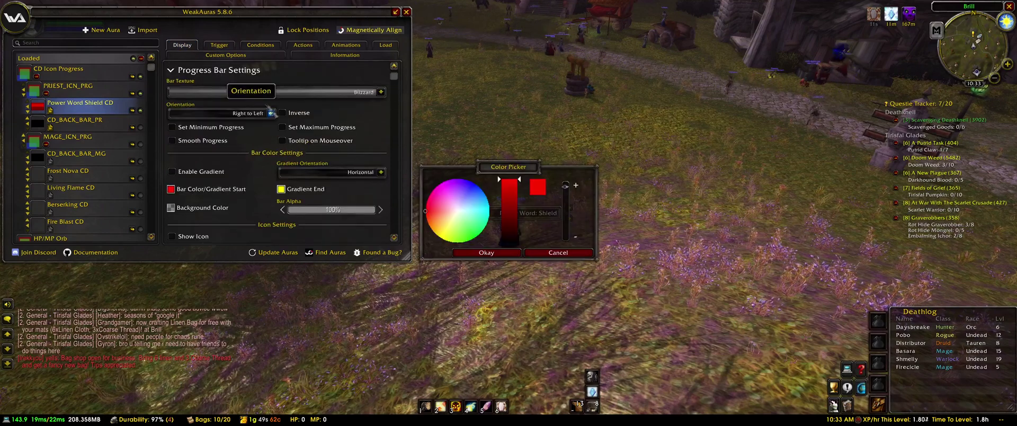
pyautogui.moveTo(566, 187); pyautogui.dragTo(566, 234)
pyautogui.click(486, 253)
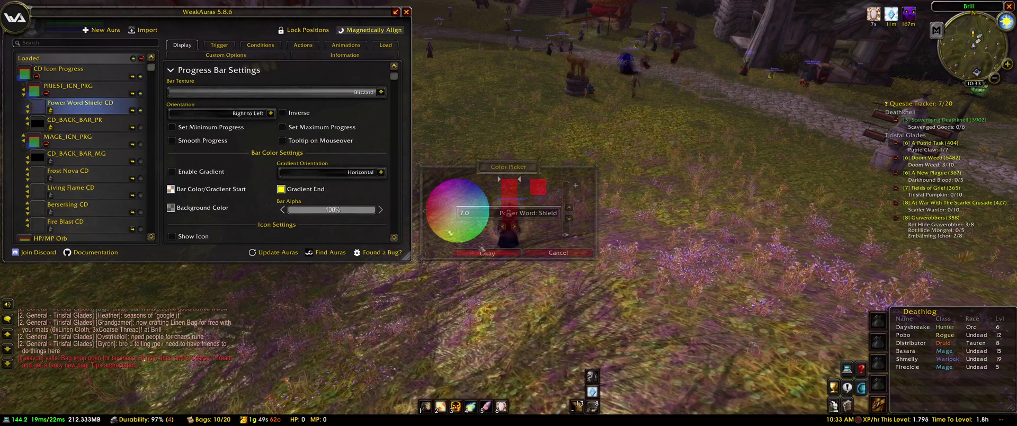
# Step: Delete the Text 1 and Text 2 sub elements from the Power Word Shield CD aura
pyautogui.scroll(-11, 350, 172)
pyautogui.scroll(-3, 381, 207)
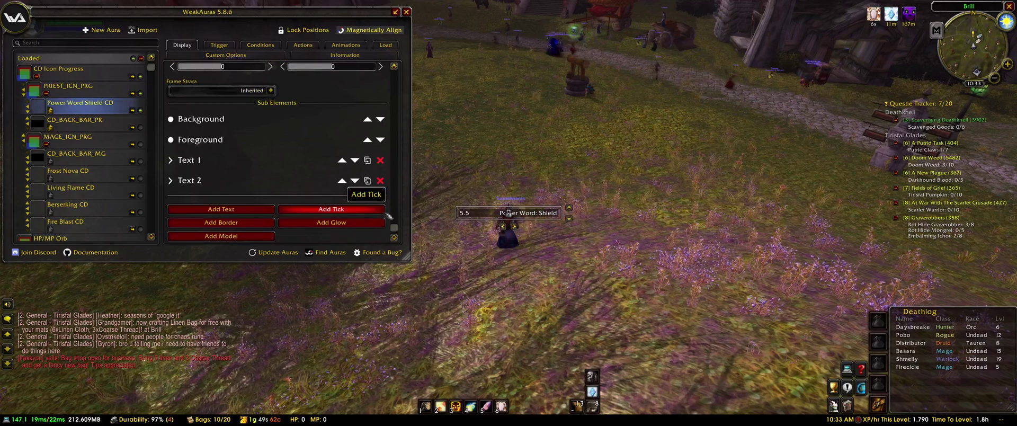
pyautogui.click(381, 161)
pyautogui.click(381, 180)
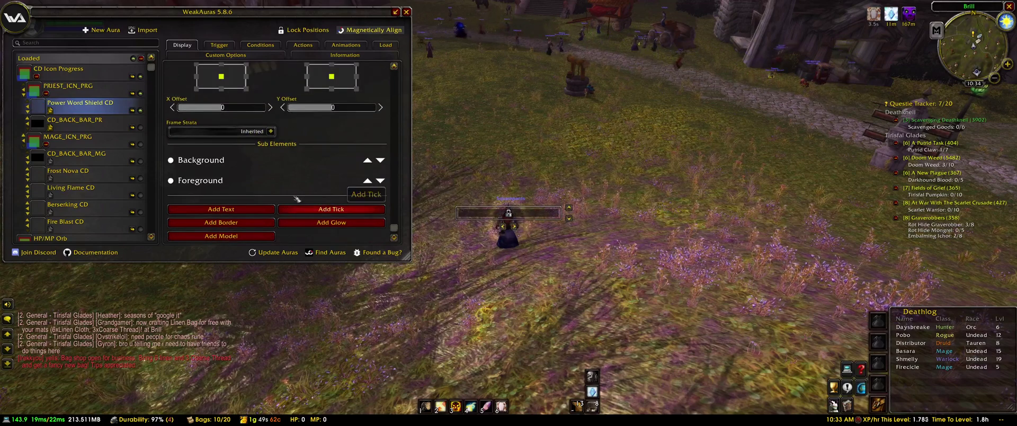
# Step: Make the Power Word Shield CD bar's background color fully transparent
pyautogui.scroll(3, 286, 99)
pyautogui.scroll(2, 286, 99)
pyautogui.moveTo(518, 179); pyautogui.dragTo(552, 180)
pyautogui.click(190, 146)
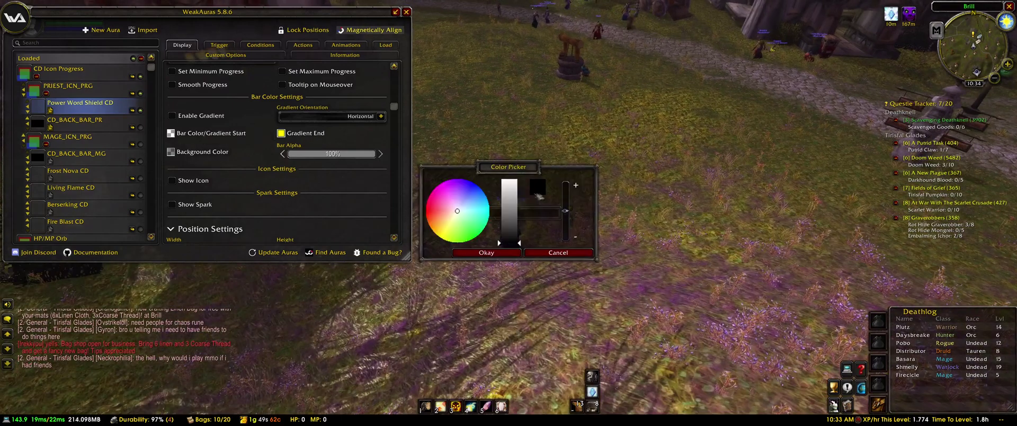
pyautogui.click(485, 256)
# Step: Enable the spark on the Power Word Shield CD bar, and close the options to test it by casting the shield
pyautogui.scroll(-1, 231, 183)
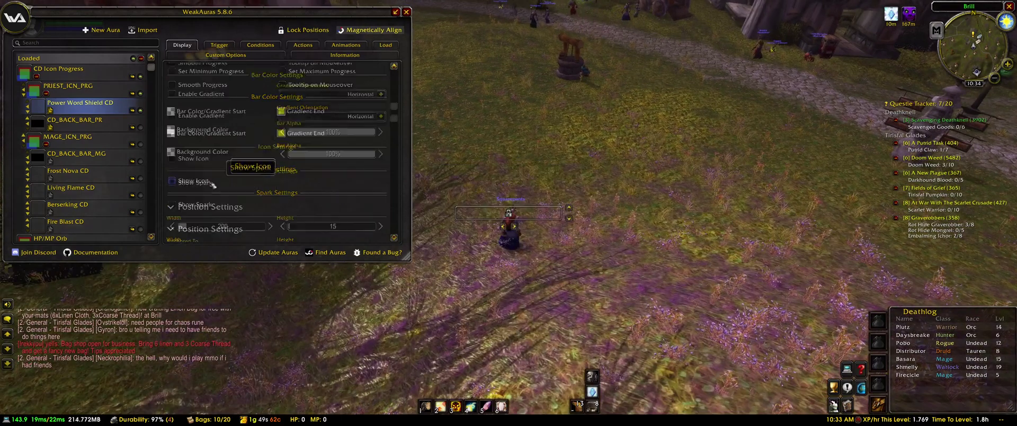
pyautogui.click(231, 183)
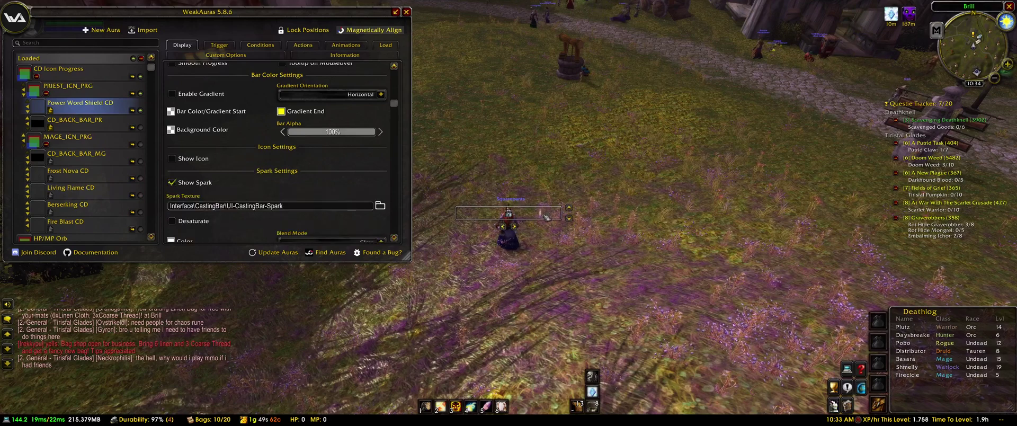
pyautogui.press('Escape')
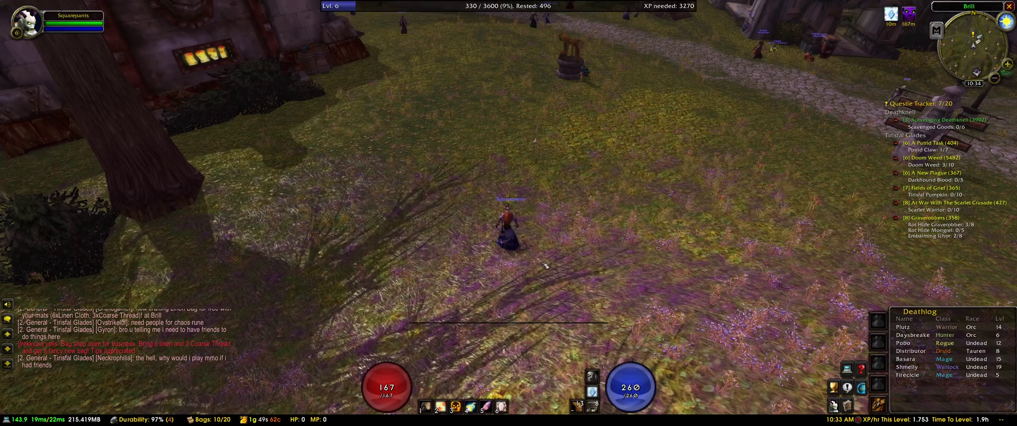
pyautogui.press('2')
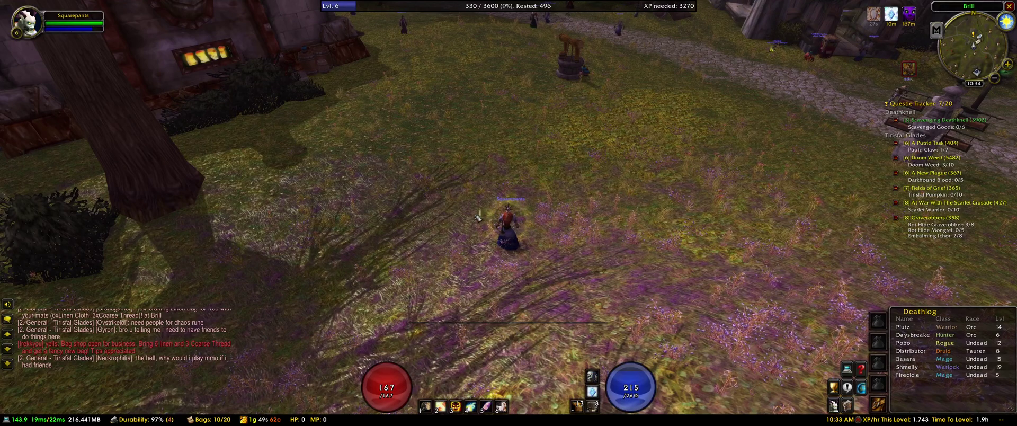
# Step: Reopen the aura options with /wa and make the options window taller
pyautogui.press('Return')
pyautogui.write('/wa')
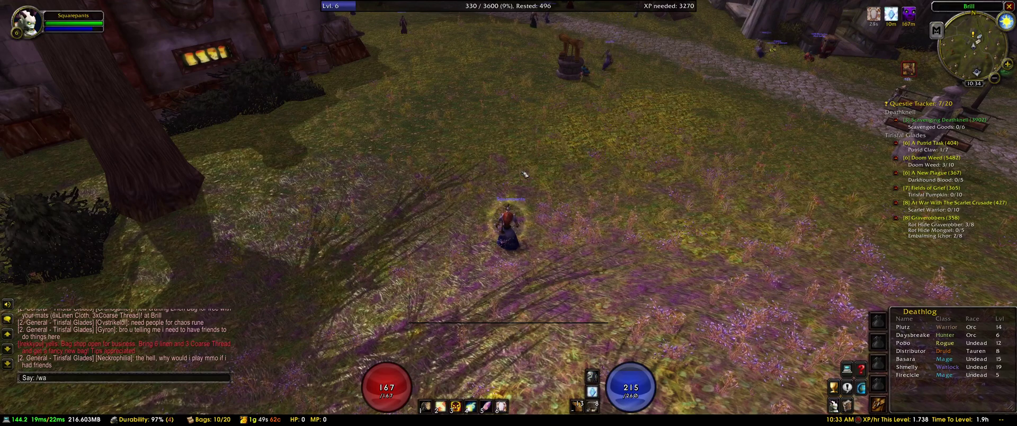
pyautogui.press('Return')
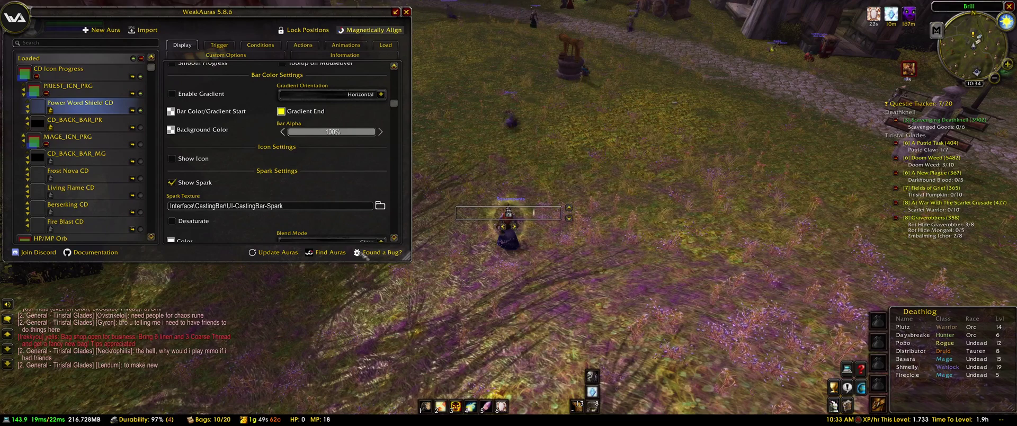
pyautogui.moveTo(407, 257); pyautogui.dragTo(405, 354)
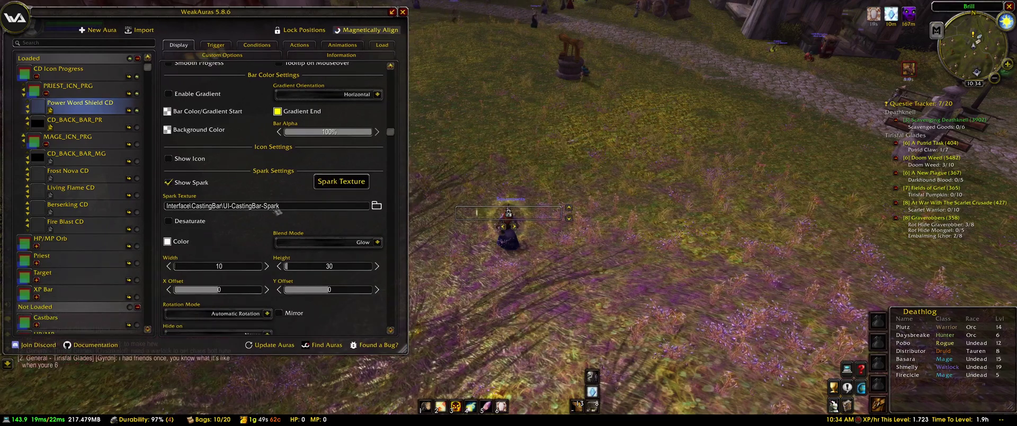
# Step: Replace the spark texture with 135940, the icon ID of Power Word: Shield
pyautogui.hotkey('ctrl', 'a')
pyautogui.press('BackSpace')
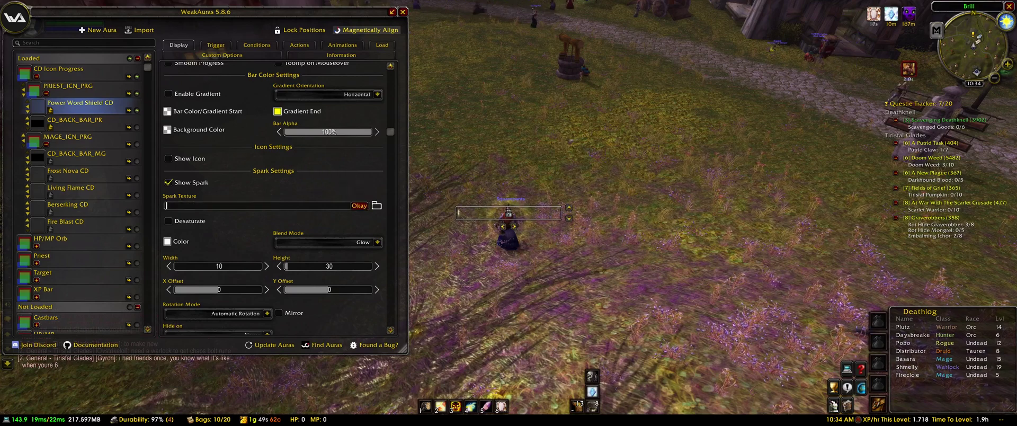
pyautogui.moveTo(501, 406)
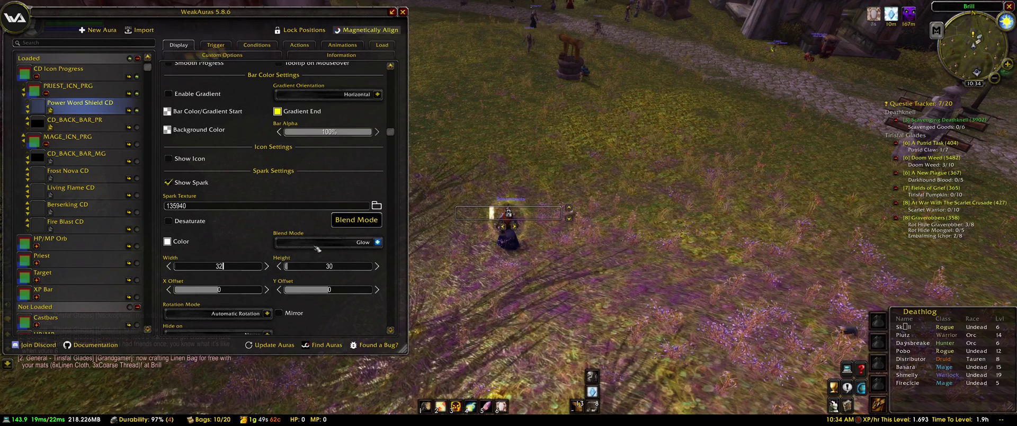
# Step: Size the spark to 32 wide by 32 high and set its blend mode to Opaque
pyautogui.click(330, 266)
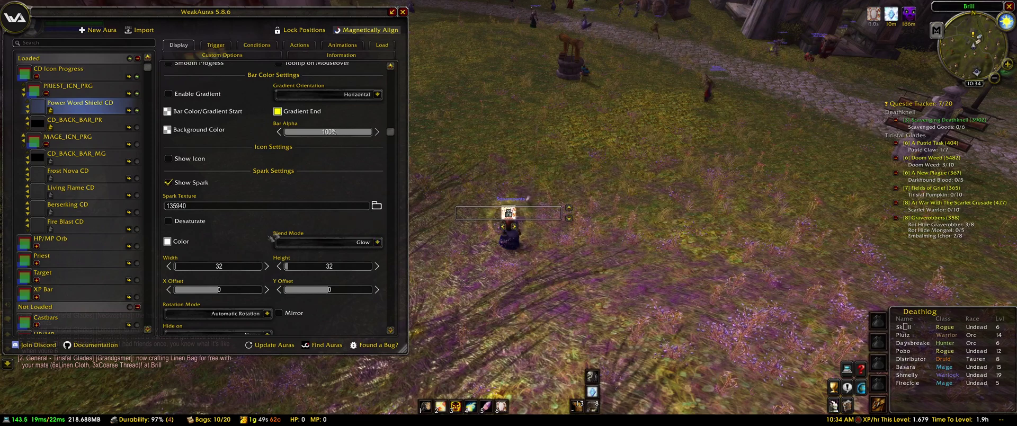
pyautogui.click(377, 242)
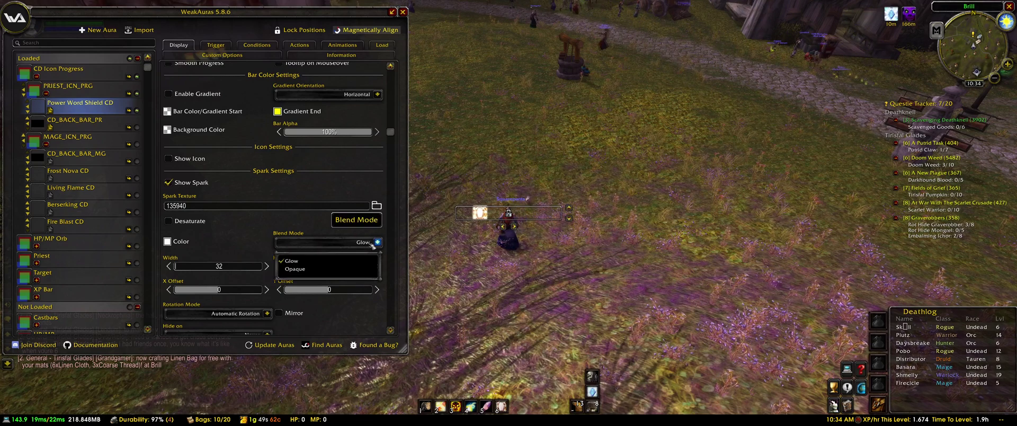
pyautogui.click(318, 267)
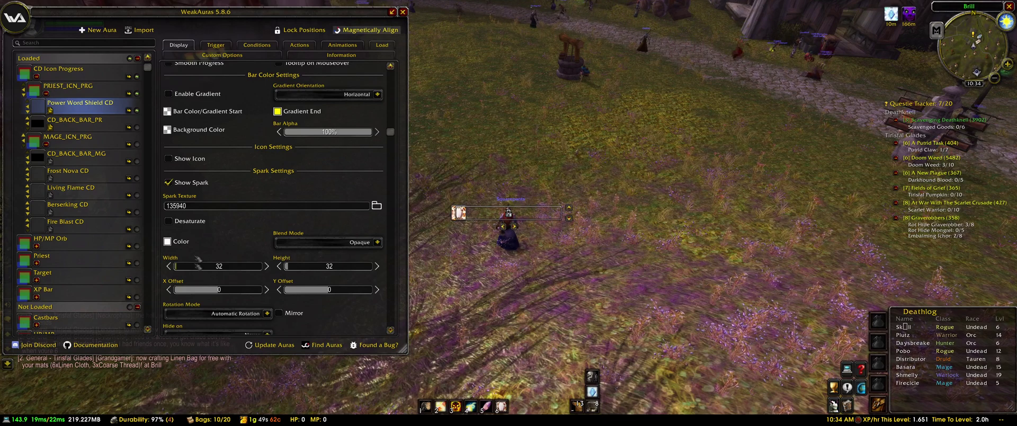
# Step: Set the Power Word Shield CD bar's width to 400 in its position settings
pyautogui.scroll(-3, 273, 196)
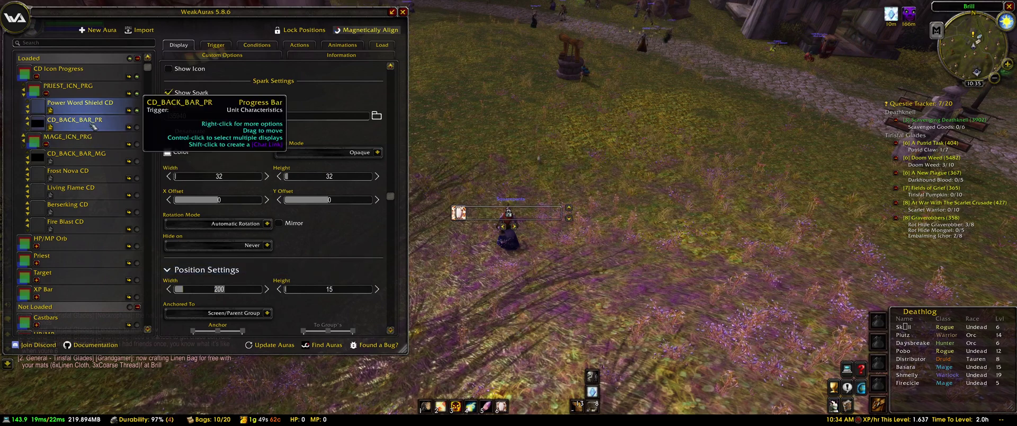
pyautogui.click(219, 288)
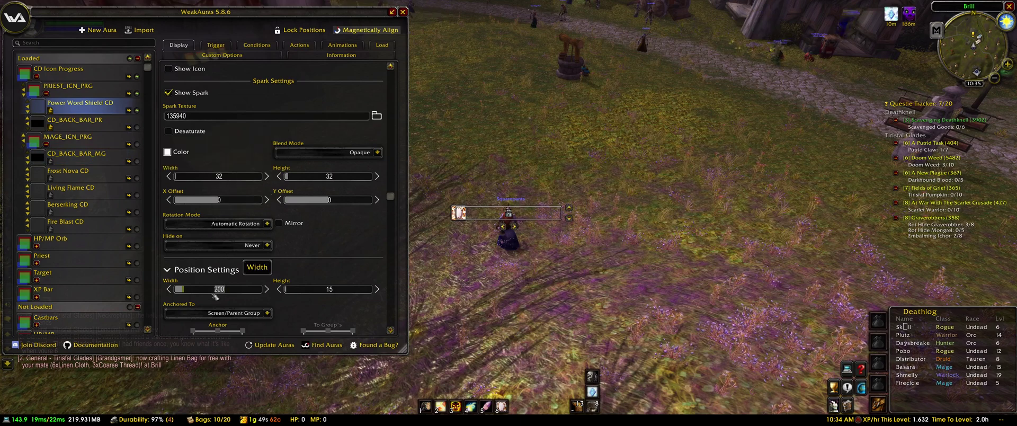
pyautogui.press('BackSpace')
pyautogui.press('BackSpace')
pyautogui.press('BackSpace')
pyautogui.write('400')
pyautogui.press('Return')
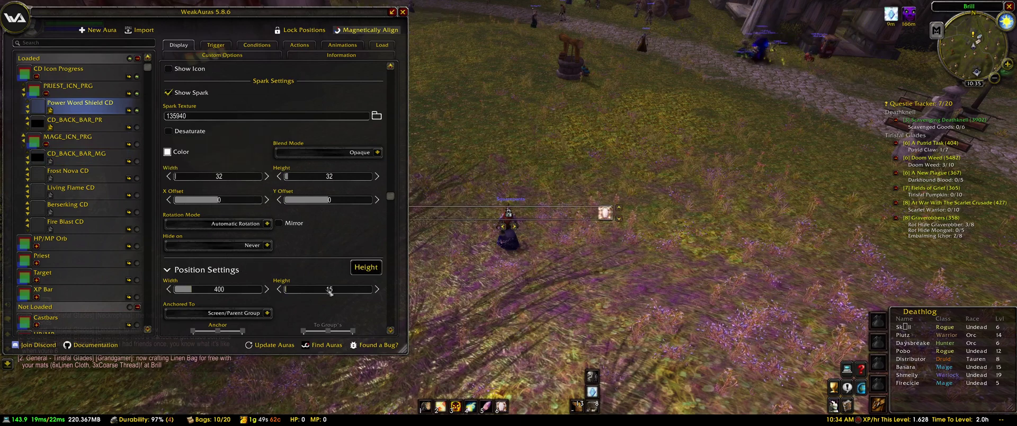
# Step: Check CD_BACK_BAR_PR's position settings and set the Power Word Shield CD bar's Y offset to -220 to match
pyautogui.click(75, 120)
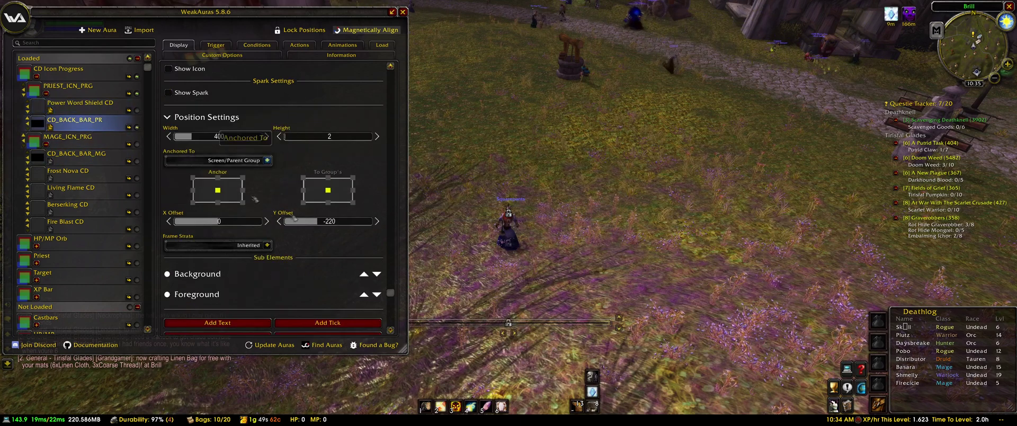
pyautogui.scroll(-5, 279, 199)
pyautogui.click(79, 103)
pyautogui.scroll(-4, 316, 266)
pyautogui.click(316, 267)
pyautogui.write('-220')
pyautogui.press('Return')
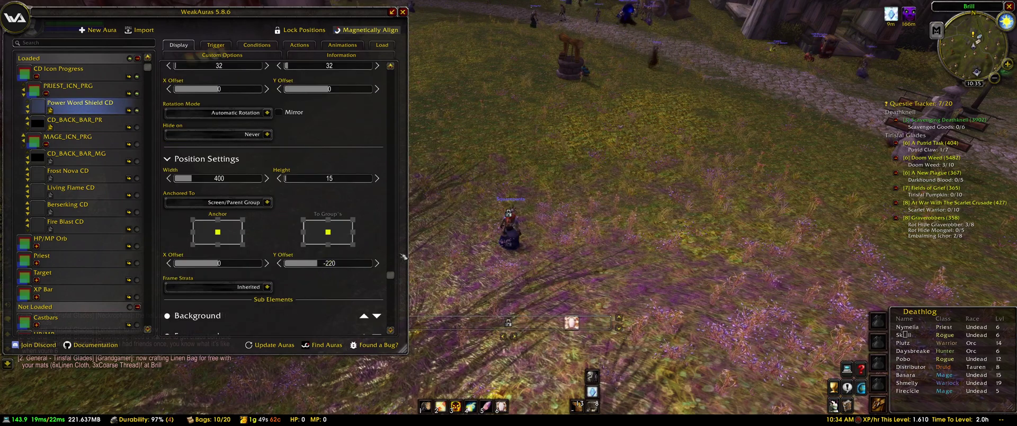
# Step: Close the aura options and cast Power Word: Shield to test the icon moving along the background bar
pyautogui.press('Escape')
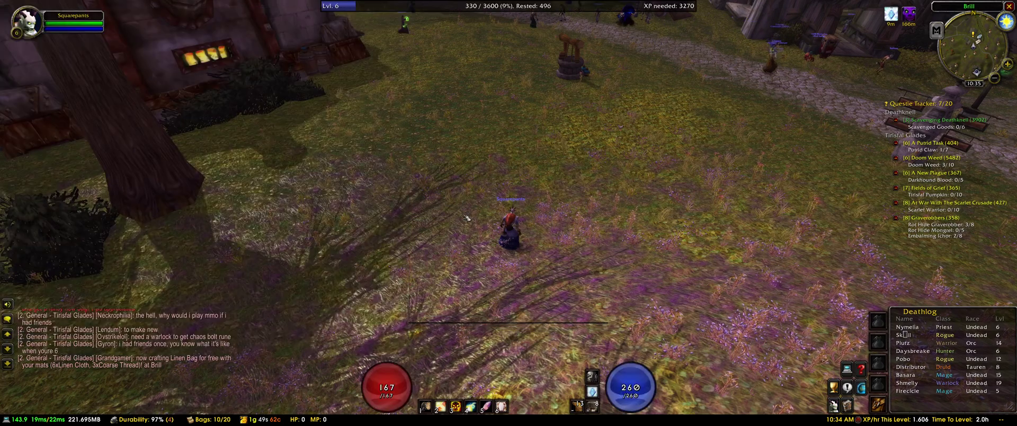
pyautogui.moveTo(466, 212); pyautogui.dragTo(514, 193)
pyautogui.press('6')
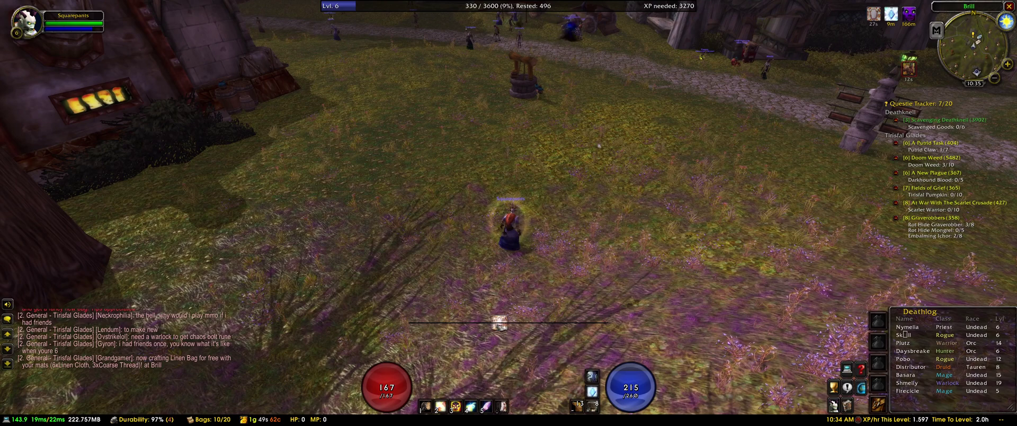
# Step: Reopen the aura options with /wa and move CD_BACK_BAR_PR above Power Word Shield CD in the PRIEST_ICN_PRG group
pyautogui.press('Return')
pyautogui.write('/wa')
pyautogui.press('Return')
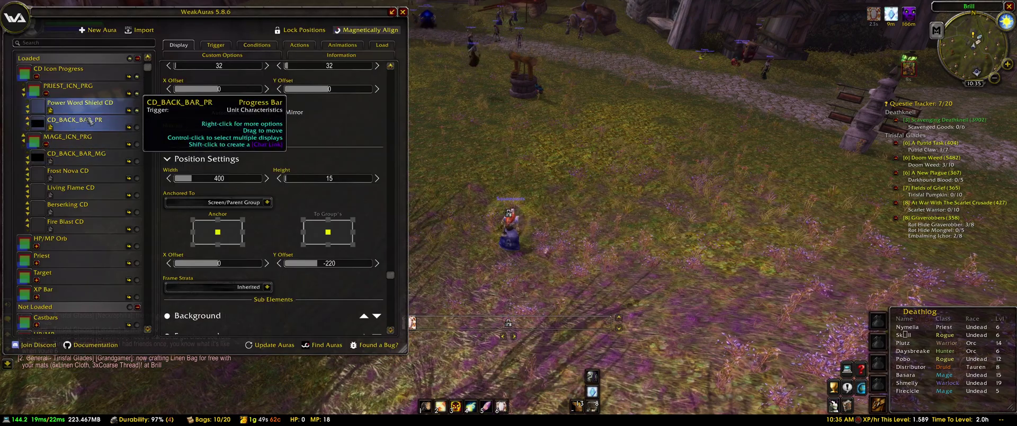
pyautogui.moveTo(89, 121); pyautogui.dragTo(78, 109)
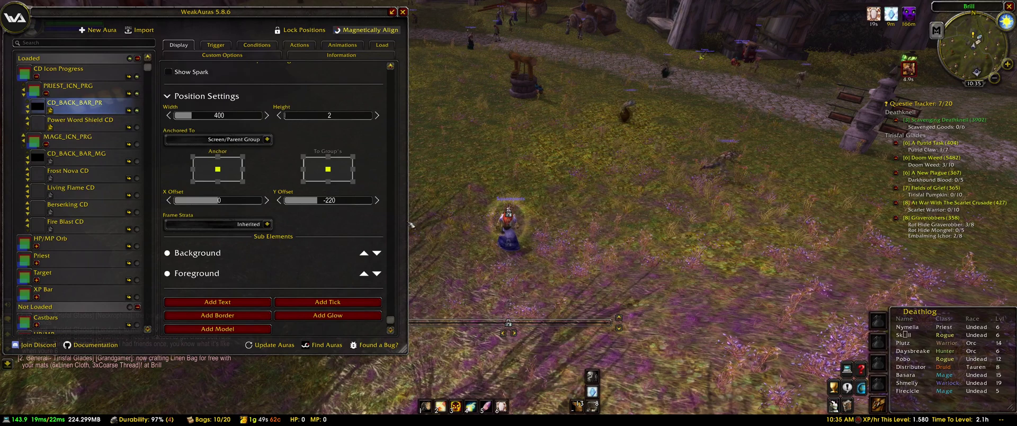
# Step: Close the aura options to view the bar in the game, and reopen them with /wa
pyautogui.press('Escape')
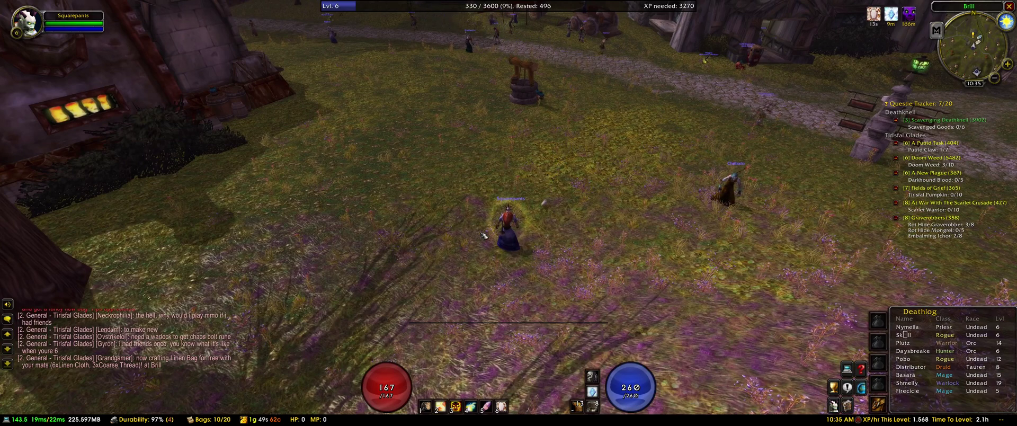
pyautogui.write('/wa')
pyautogui.press('Return')
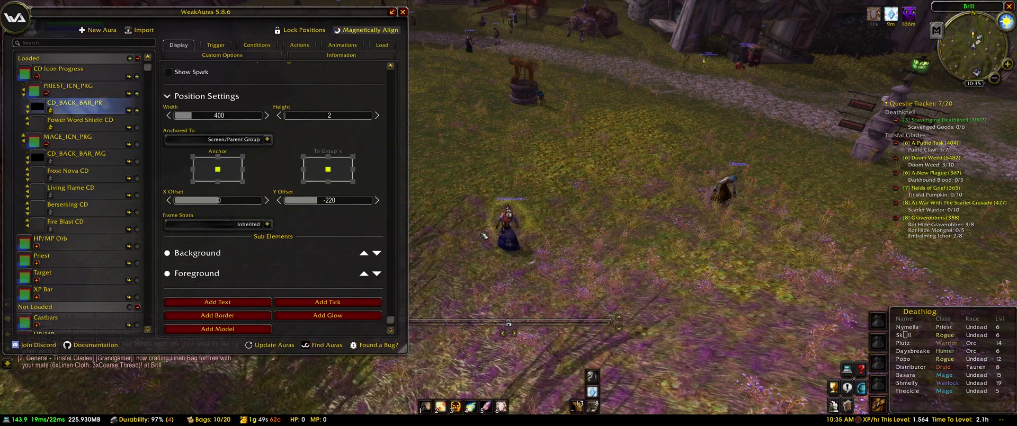
# Step: Leave the aura options to watch the Power Word: Shield icon travel over the background bar, and reopen them with /wa
pyautogui.press('Escape')
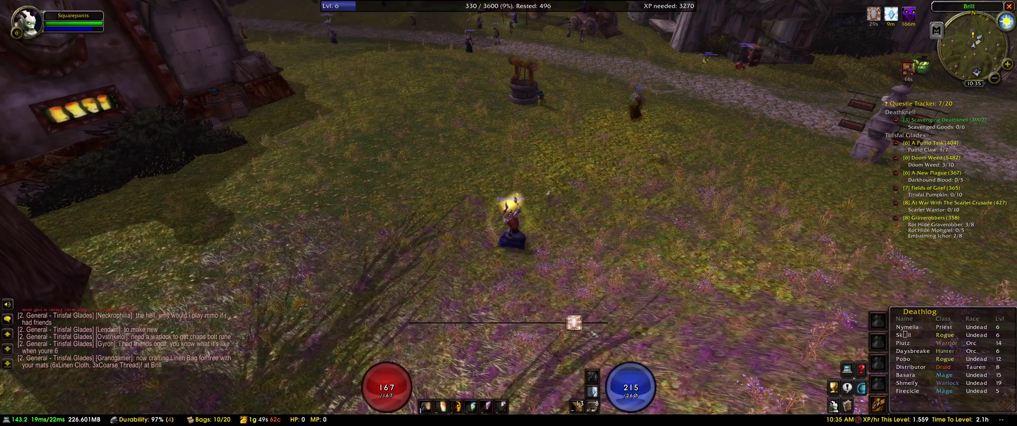
pyautogui.press('Return')
pyautogui.write('/wa')
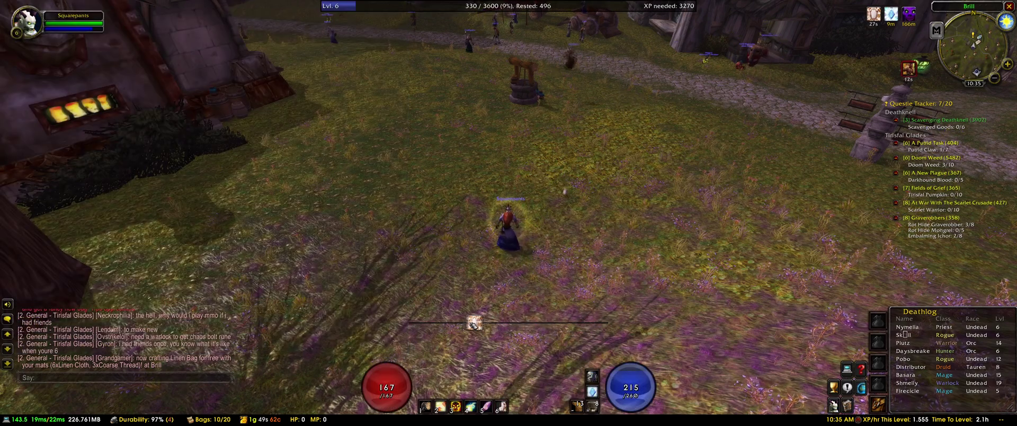
pyautogui.press('Return')
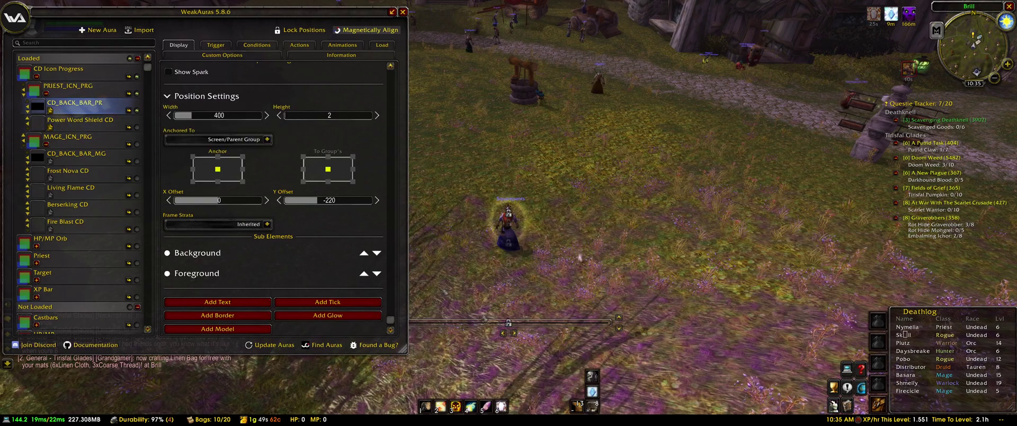
pyautogui.scroll(5, 362, 232)
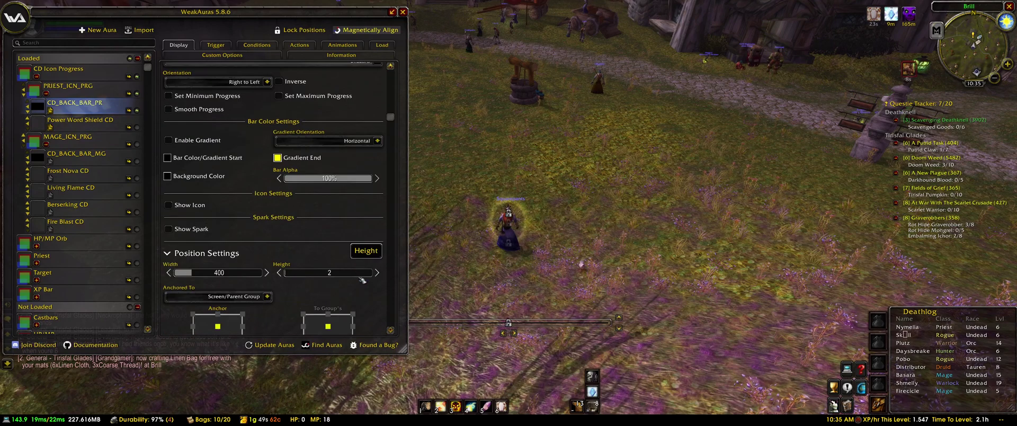
pyautogui.scroll(-4, 339, 273)
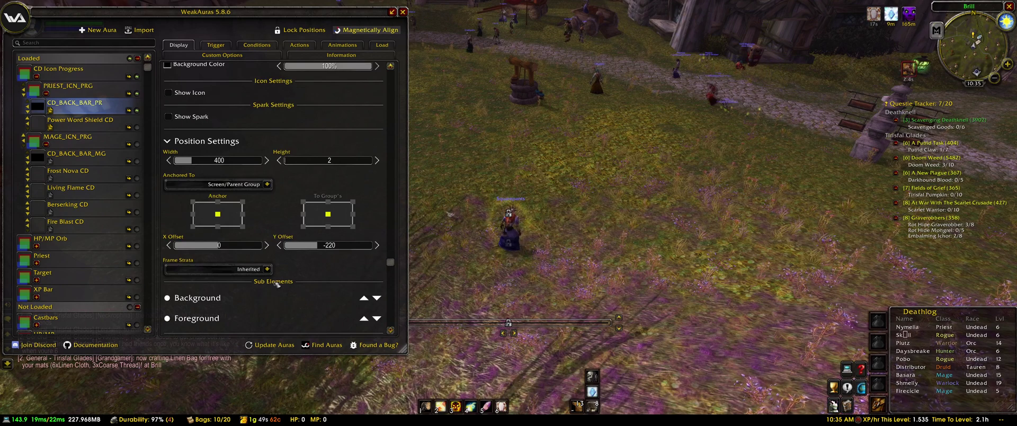
pyautogui.scroll(-2, 265, 286)
pyautogui.click(228, 301)
pyautogui.scroll(-1, 205, 275)
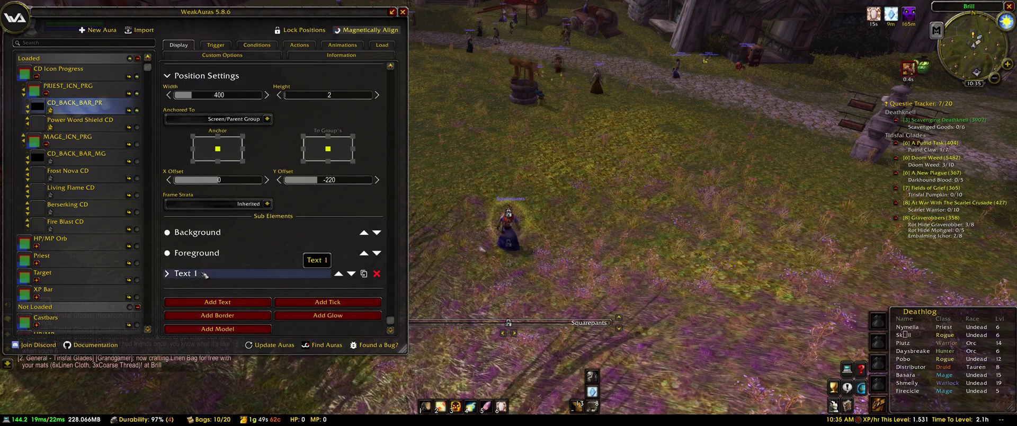
pyautogui.click(205, 274)
pyautogui.scroll(-3, 205, 274)
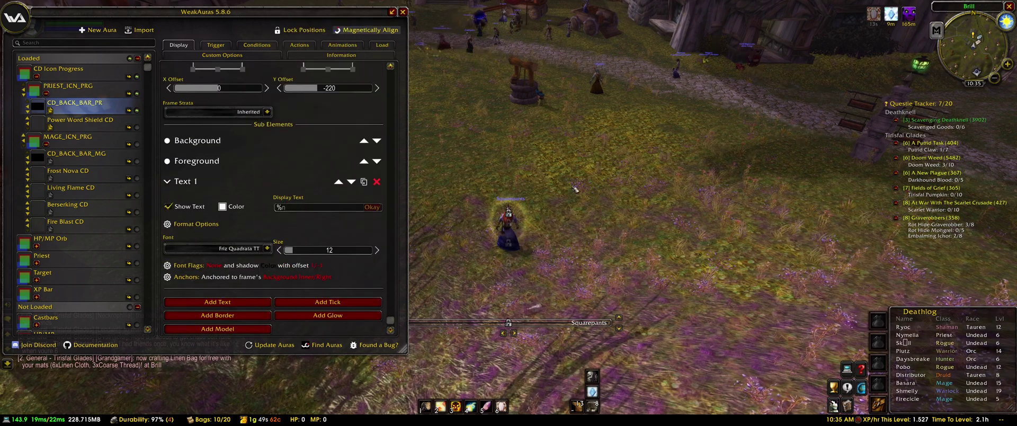
pyautogui.press('BackSpace')
pyautogui.write('p')
pyautogui.press('Return')
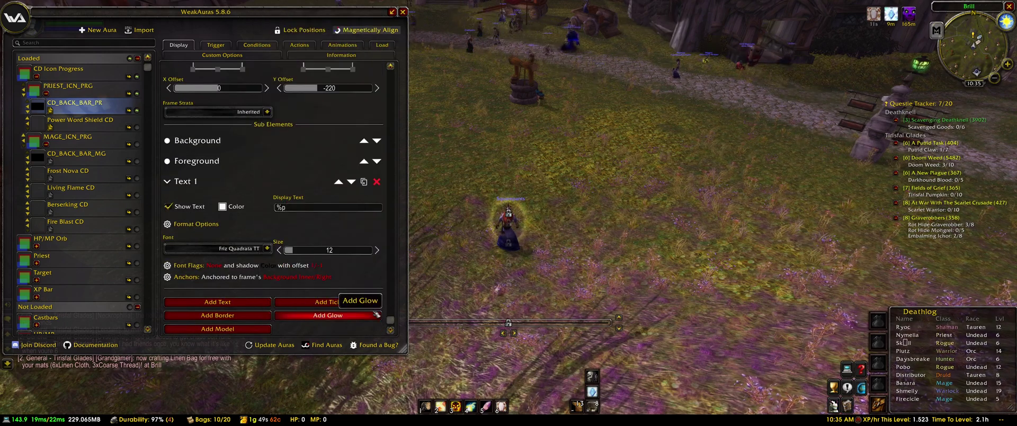
pyautogui.click(377, 182)
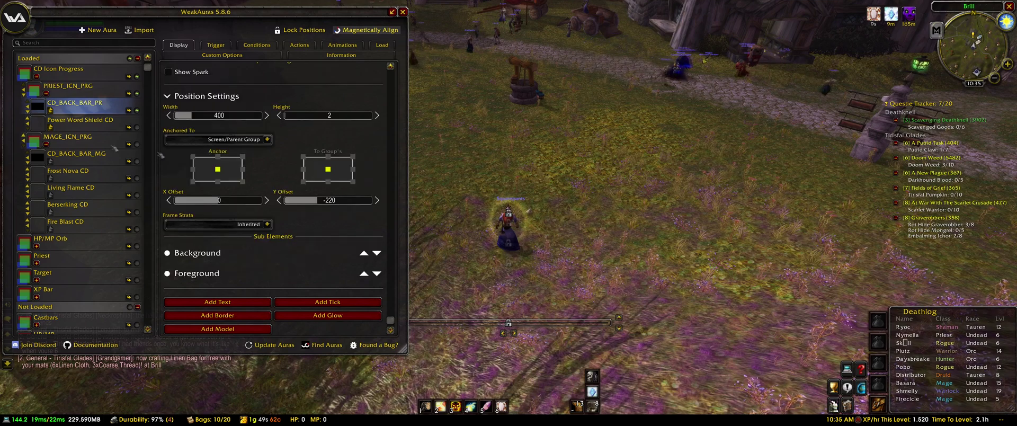
# Step: Add a text element to the Power Word Shield CD aura and set its display text to %p
pyautogui.click(79, 120)
pyautogui.click(244, 300)
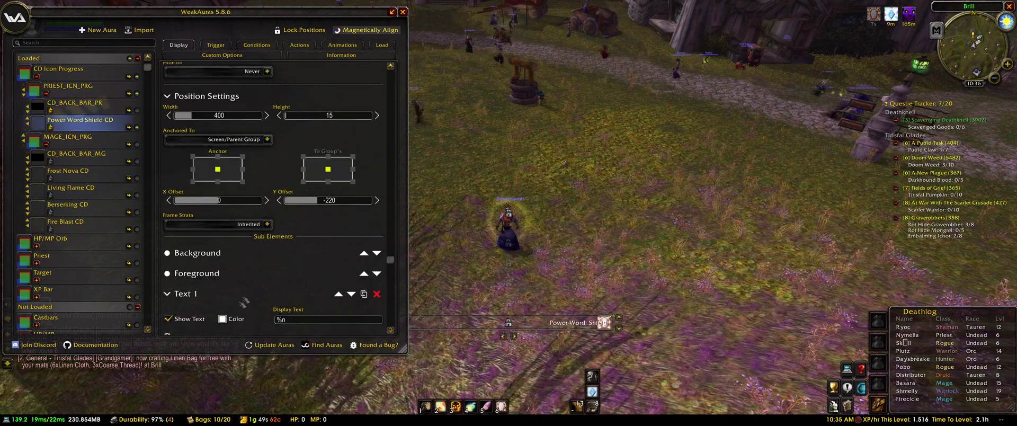
pyautogui.scroll(-4, 244, 302)
pyautogui.click(327, 207)
pyautogui.press('BackSpace')
pyautogui.write('p')
pyautogui.press('Return')
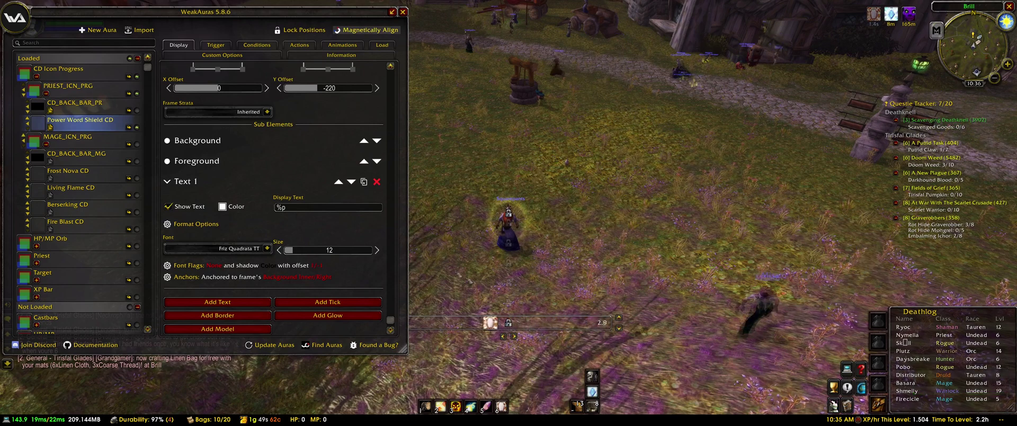
# Step: Format the %p text as Number with precision 12 and round mode Floor
pyautogui.click(196, 224)
pyautogui.click(339, 243)
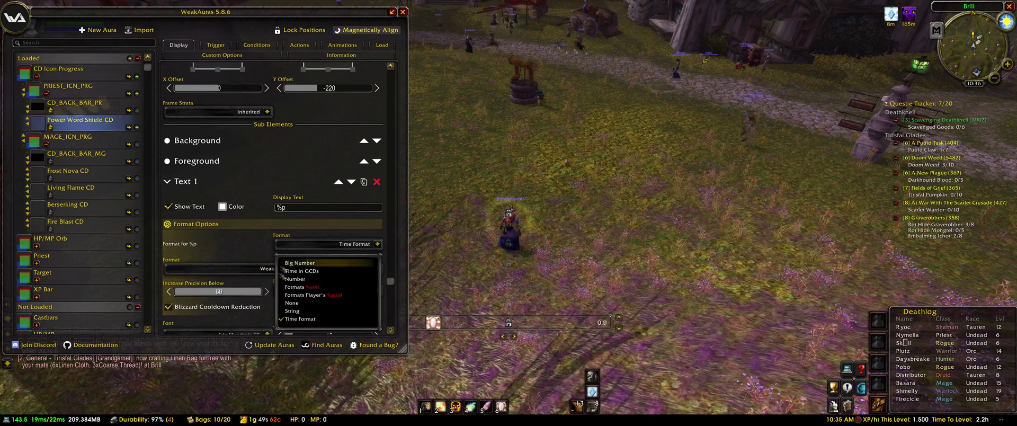
pyautogui.click(294, 279)
pyautogui.click(212, 269)
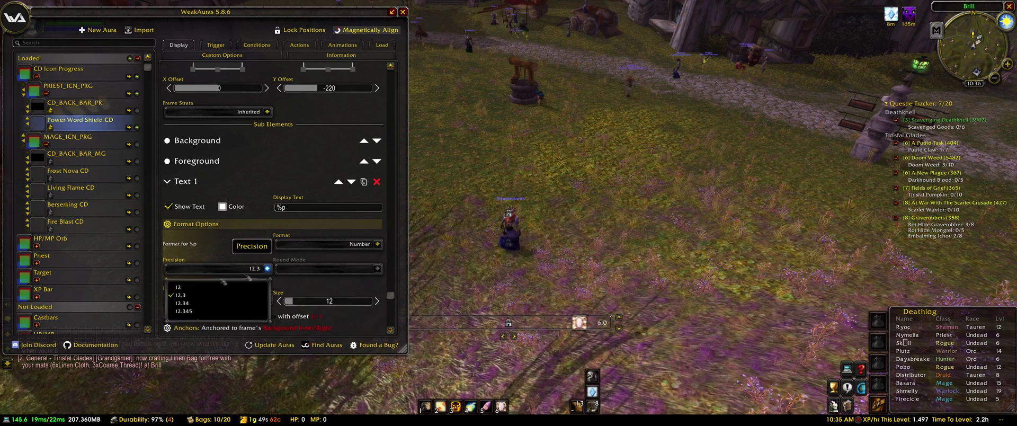
pyautogui.click(192, 289)
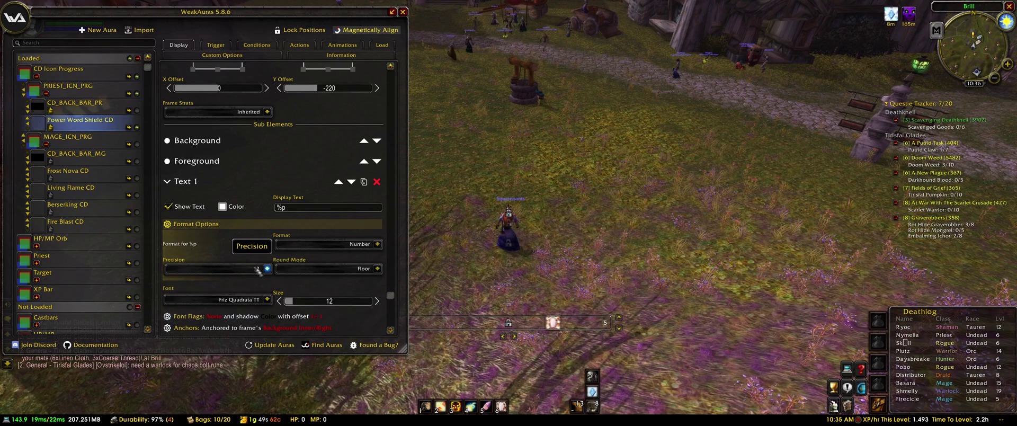
pyautogui.click(257, 269)
pyautogui.click(287, 268)
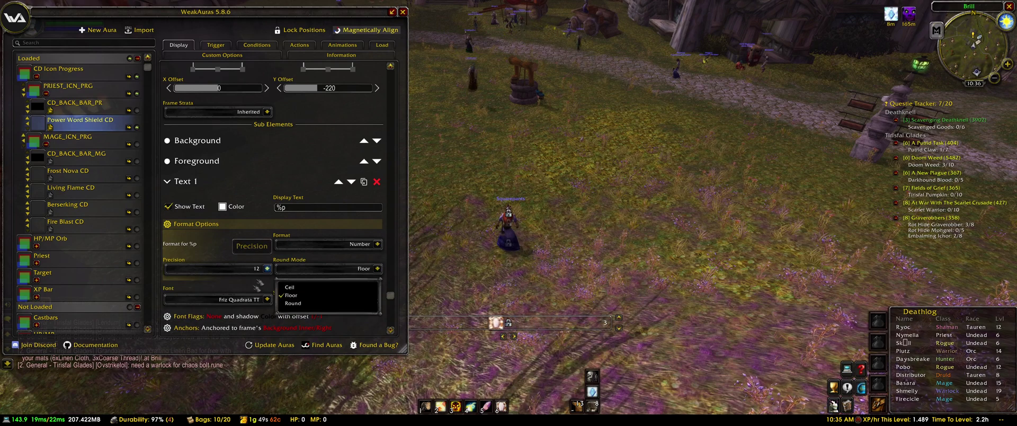
pyautogui.click(339, 269)
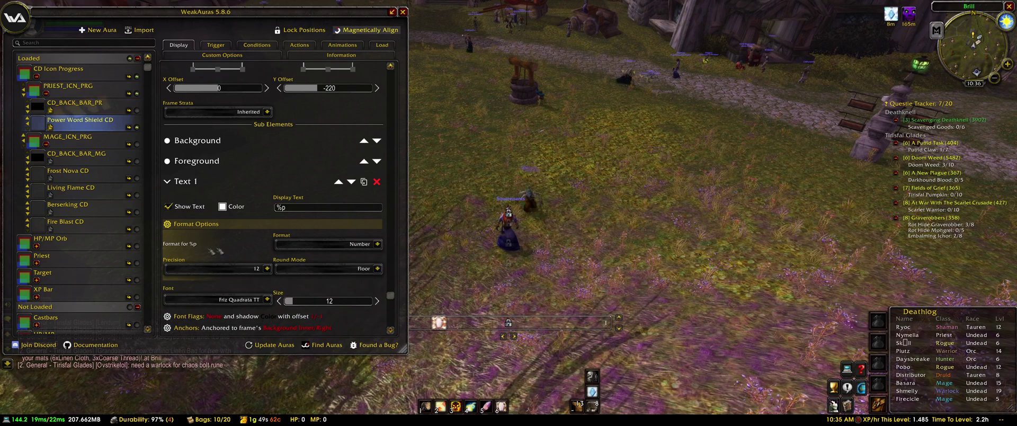
pyautogui.click(196, 224)
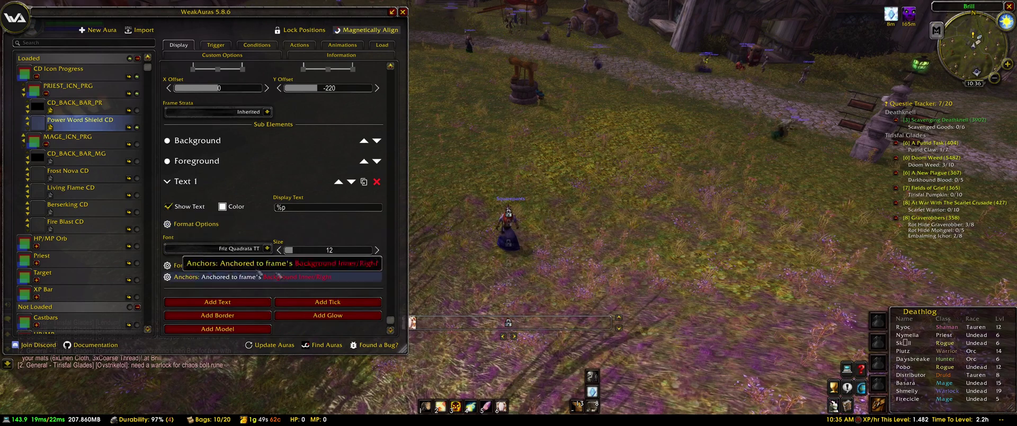
# Step: Anchor the center of the cooldown text to the bar's Spark
pyautogui.click(260, 277)
pyautogui.scroll(-1, 247, 264)
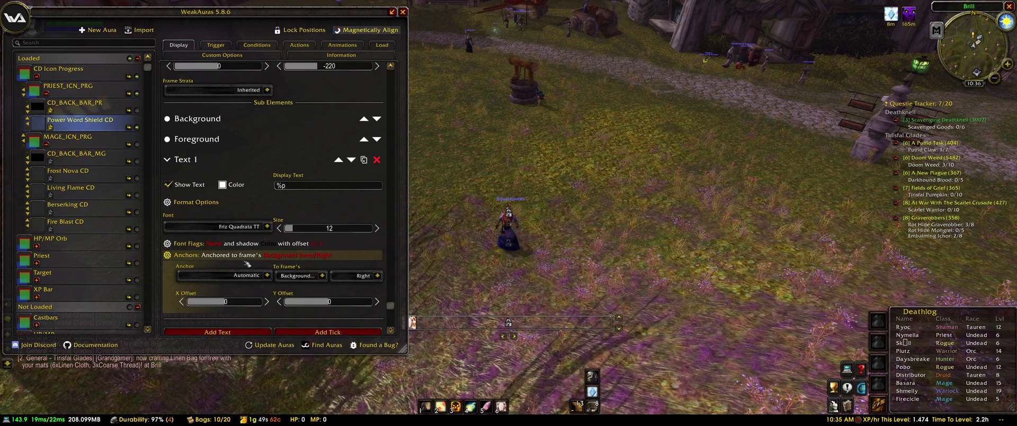
pyautogui.click(260, 279)
pyautogui.click(201, 326)
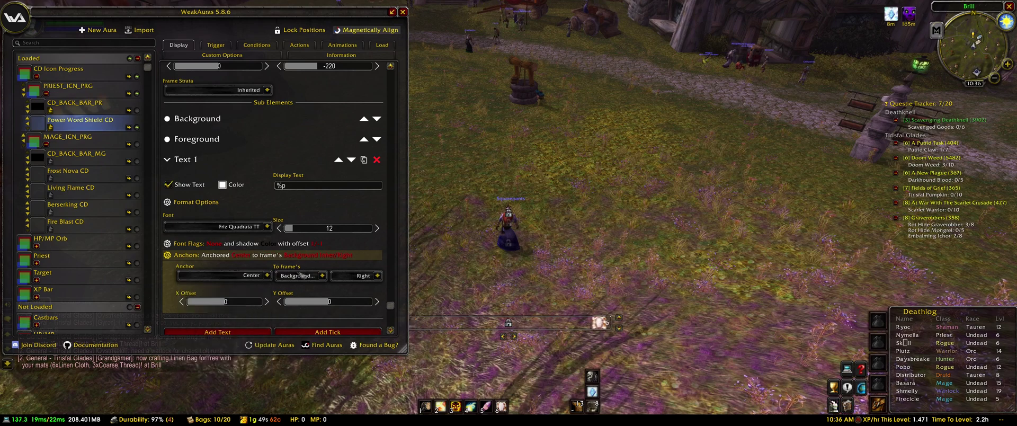
pyautogui.click(313, 277)
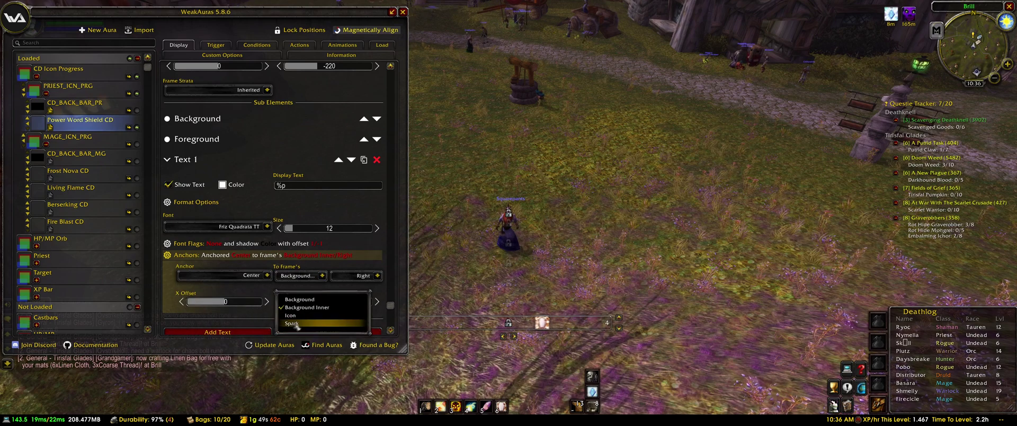
pyautogui.click(292, 323)
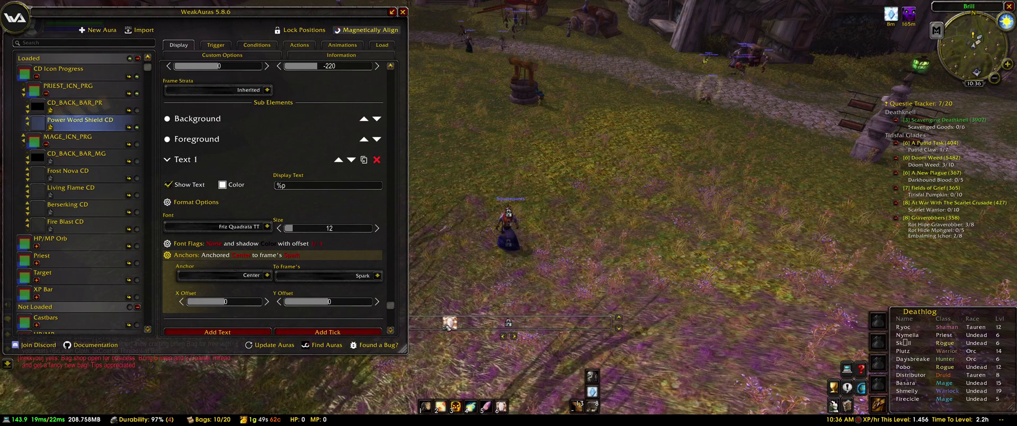
# Step: Set the cooldown text's size to 19 and its outline style to Outline
pyautogui.click(377, 228)
pyautogui.click(377, 228)
pyautogui.click(377, 228)
pyautogui.click(377, 228)
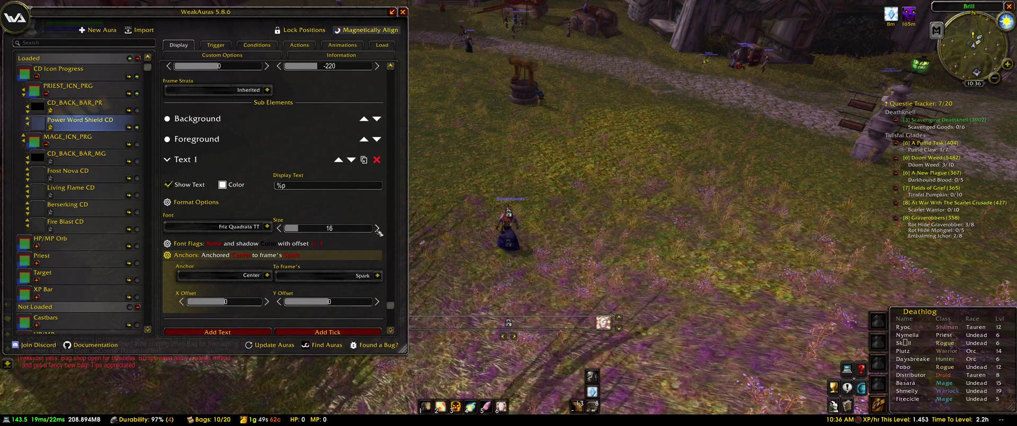
pyautogui.click(189, 244)
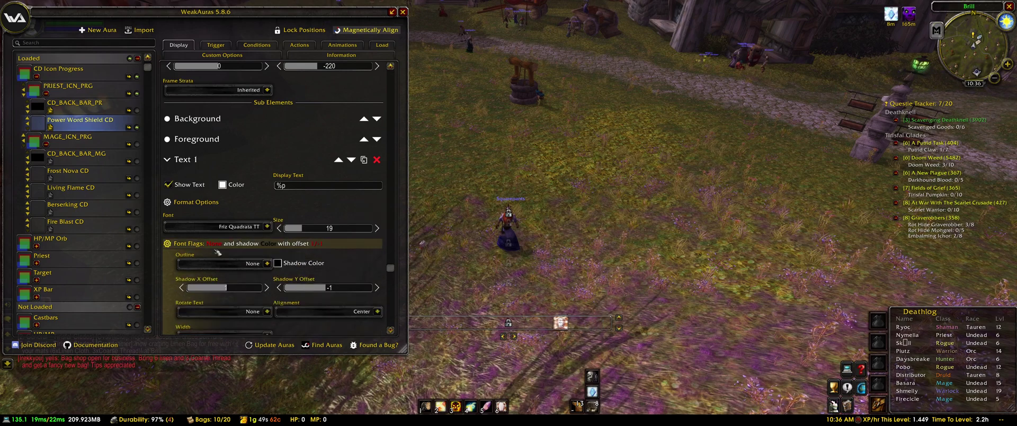
pyautogui.scroll(-1, 189, 233)
pyautogui.click(267, 241)
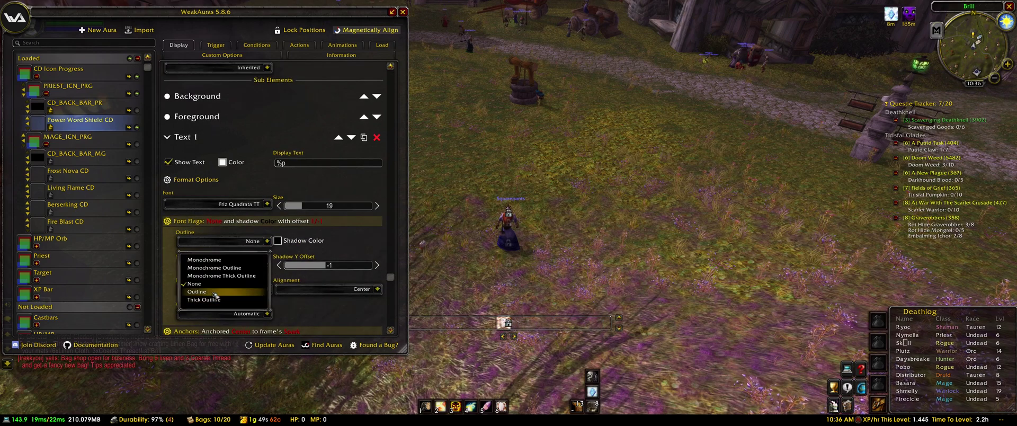
pyautogui.click(223, 292)
# Step: Change the cooldown text's font to Exocet Blizzard Medium and its size to 24
pyautogui.click(268, 204)
pyautogui.scroll(-5, 223, 314)
pyautogui.scroll(-3, 222, 315)
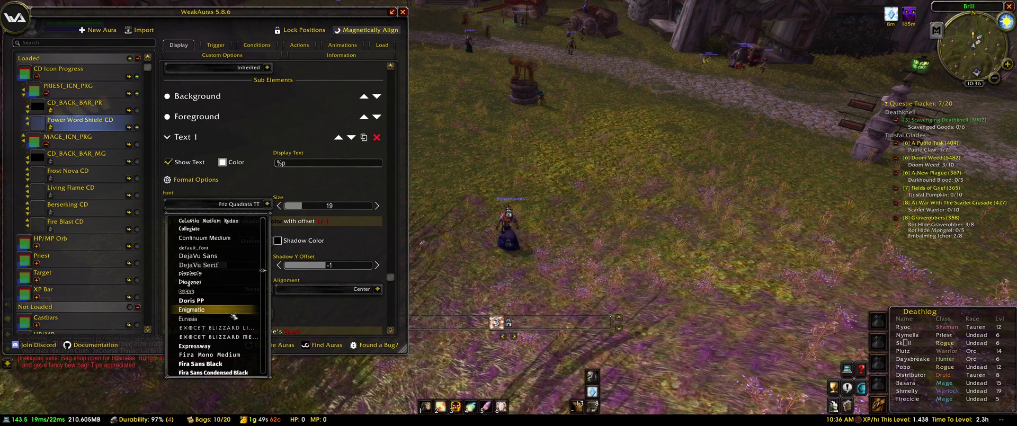
pyautogui.click(236, 293)
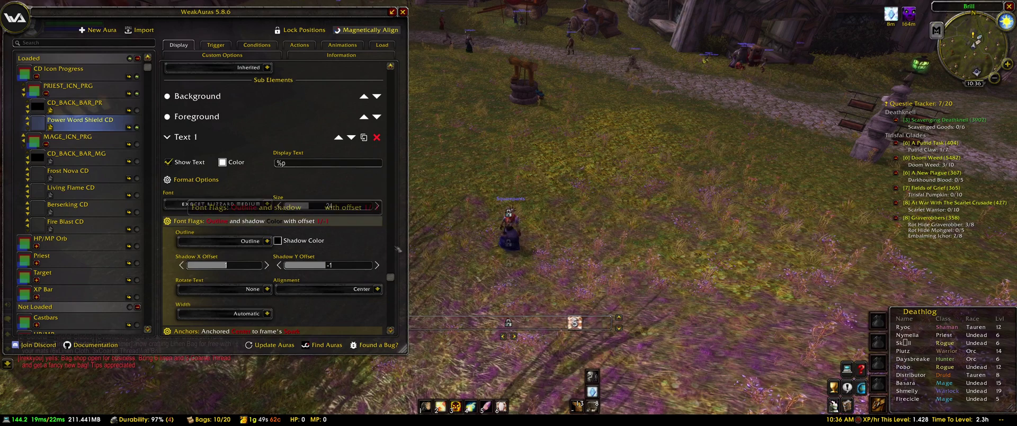
# Step: Close the aura options, cast Power Word: Shield to check the cooldown text on the moving icon, and reopen the options with /wa
pyautogui.press('Escape')
pyautogui.press('6')
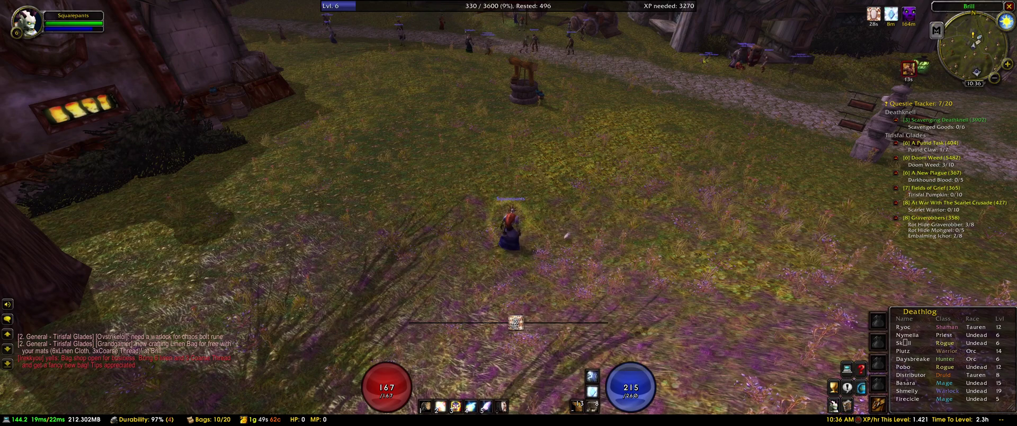
pyautogui.press('Return')
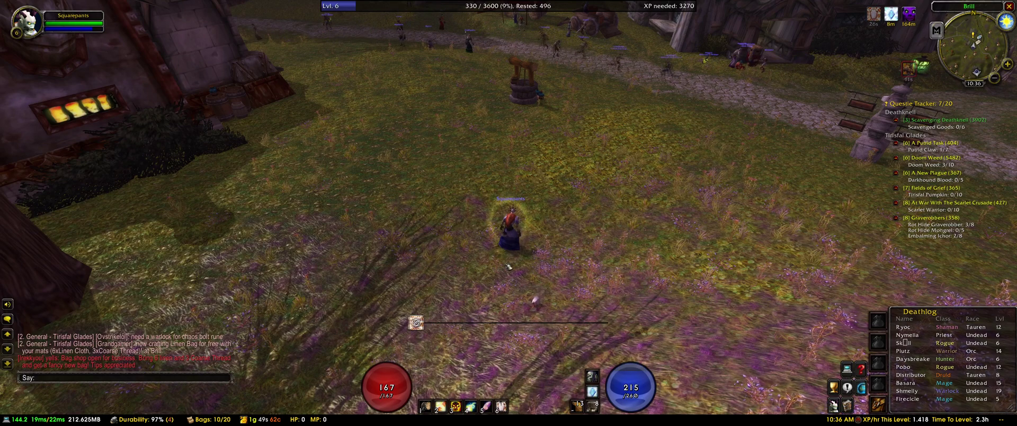
pyautogui.write('/wa')
pyautogui.press('Return')
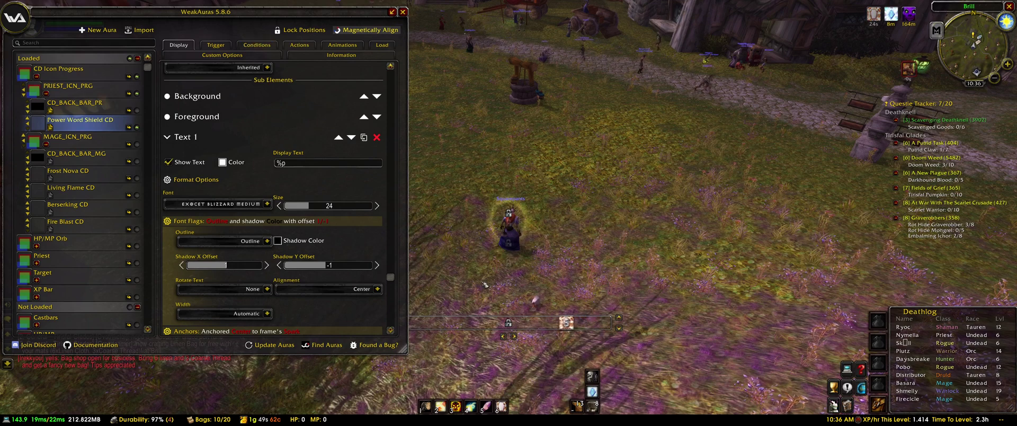
# Step: Add a condition to the Power Word Shield CD aura that checks for a Remaining Duration < 16
pyautogui.click(257, 45)
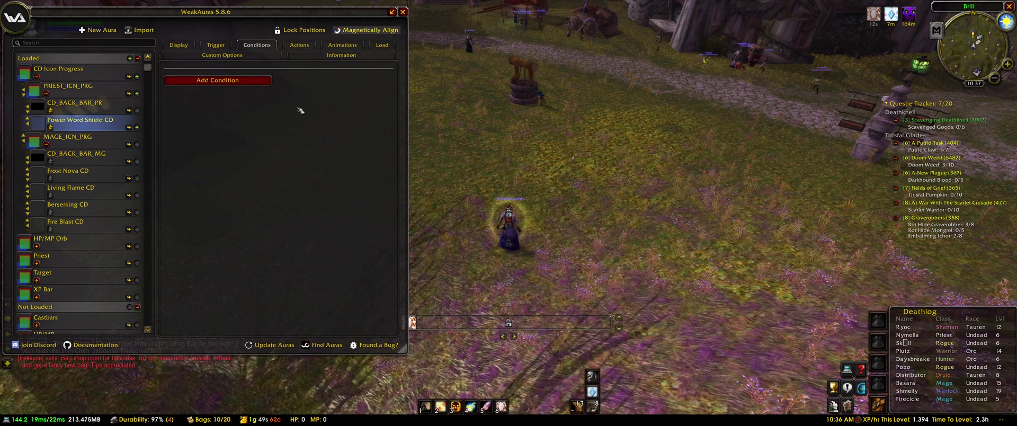
pyautogui.click(263, 82)
pyautogui.click(267, 96)
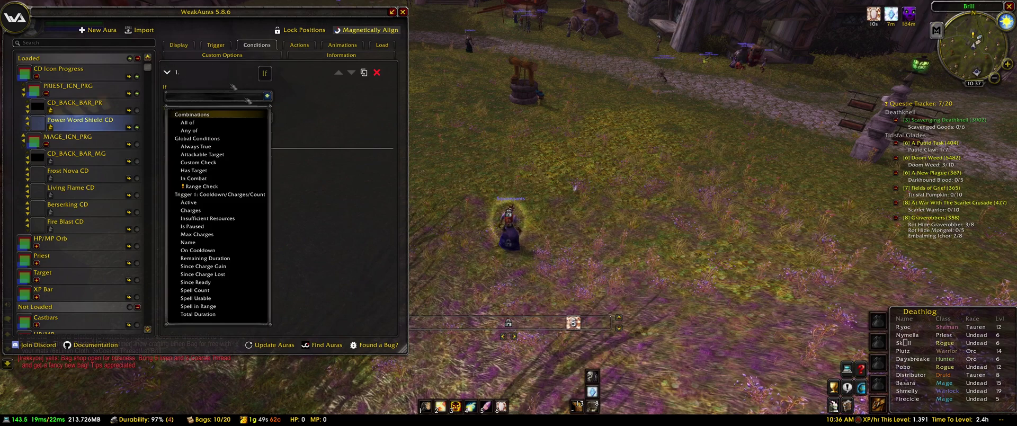
pyautogui.click(206, 258)
pyautogui.click(321, 96)
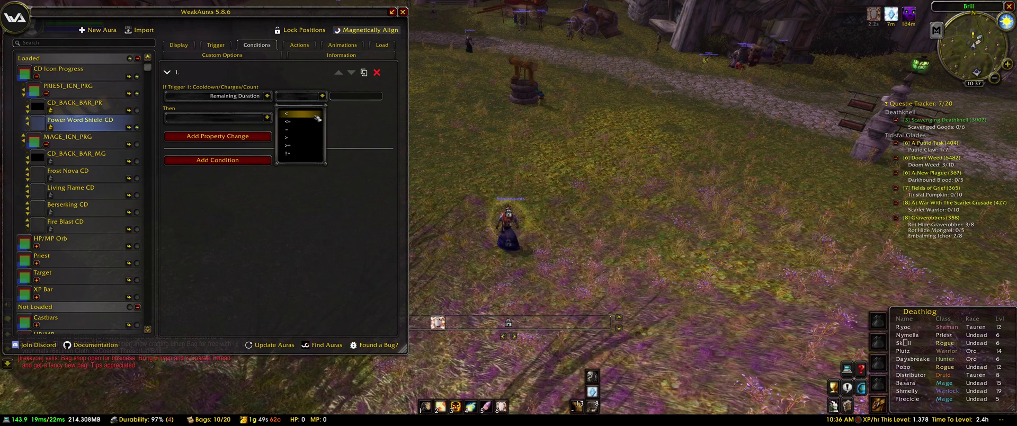
pyautogui.click(302, 114)
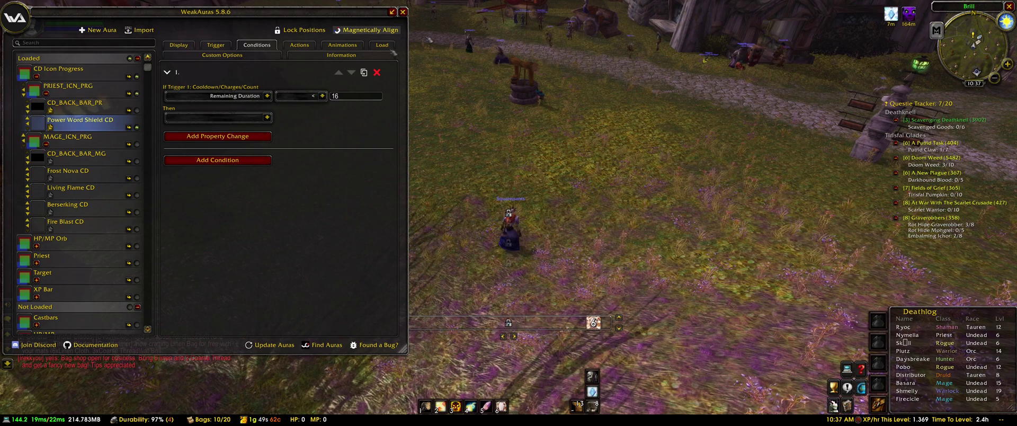
pyautogui.click(265, 118)
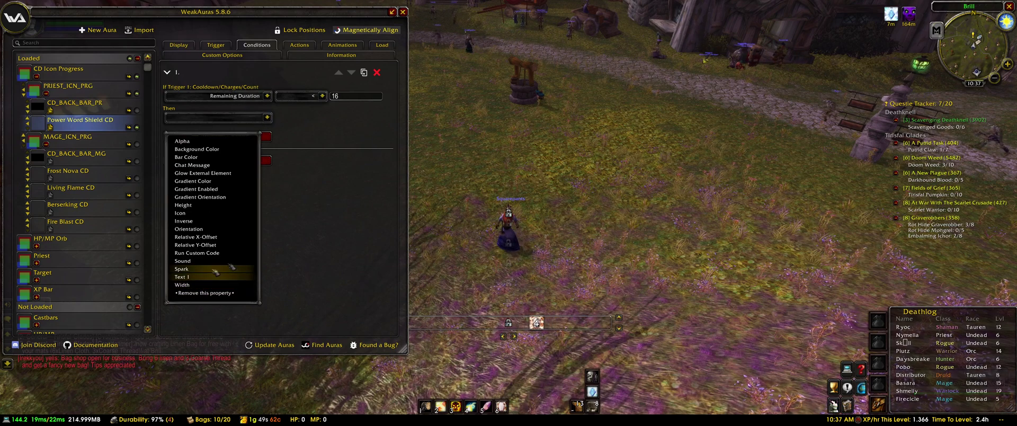
# Step: Make the default color of the aura's cooldown text fully transparent
pyautogui.click(178, 46)
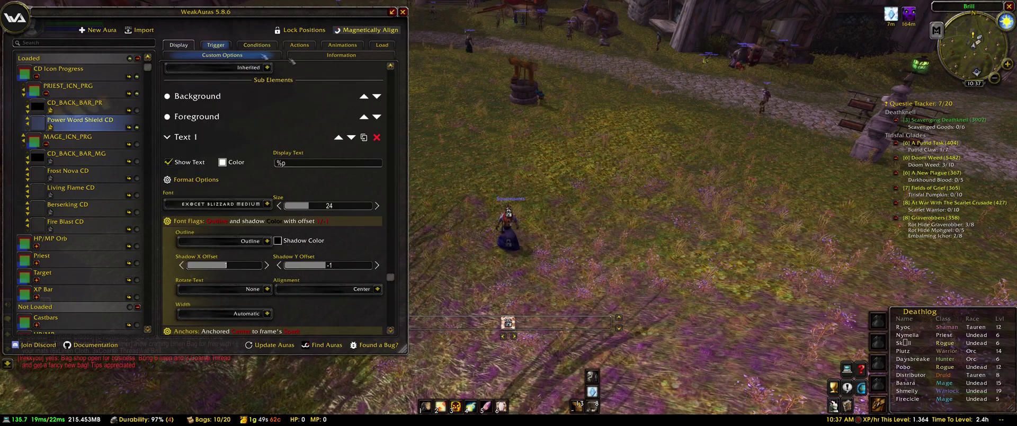
pyautogui.click(220, 223)
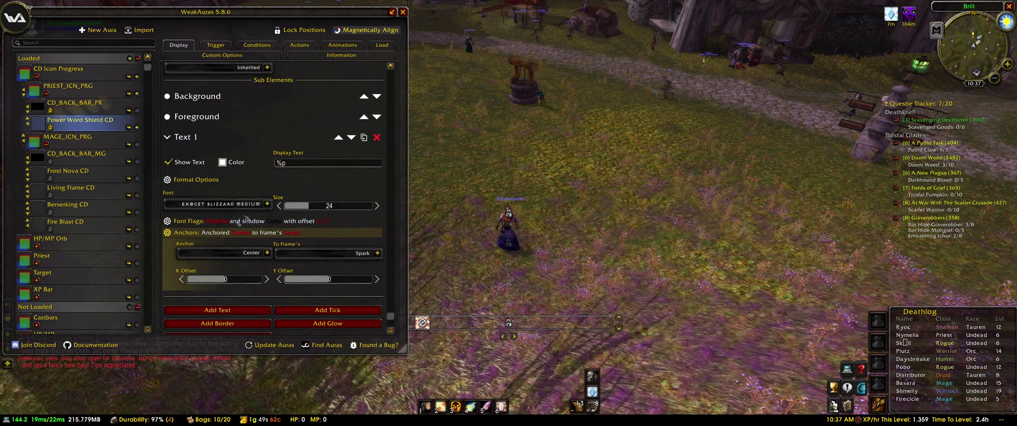
pyautogui.click(228, 232)
pyautogui.click(224, 267)
pyautogui.scroll(-3, 268, 227)
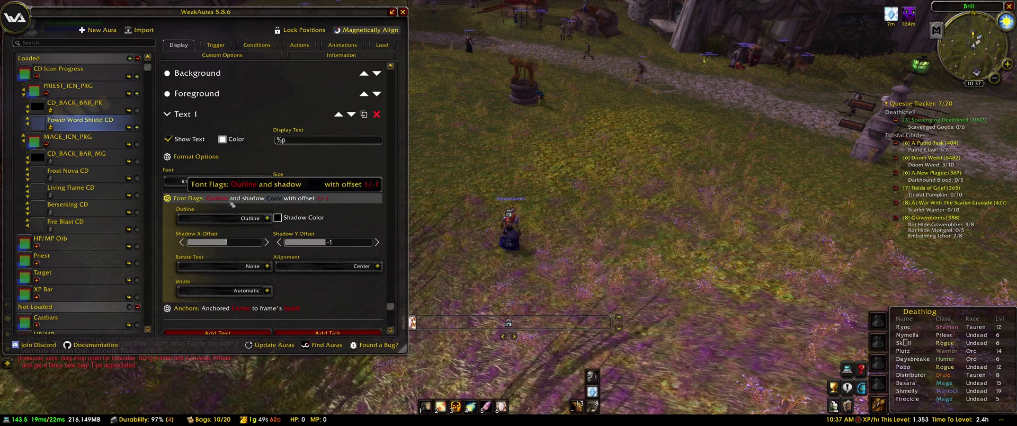
pyautogui.click(230, 199)
pyautogui.click(224, 205)
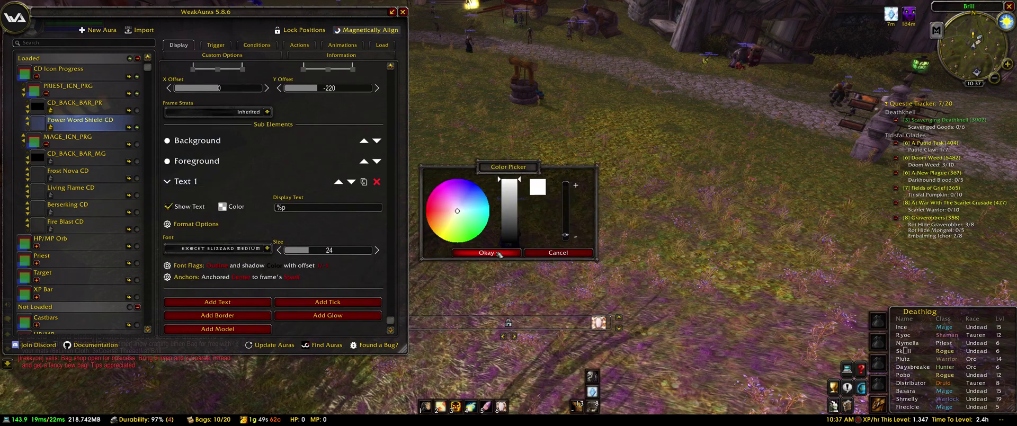
pyautogui.click(486, 253)
# Step: Make the first condition change the Text 1 color to fully opaque white
pyautogui.click(257, 45)
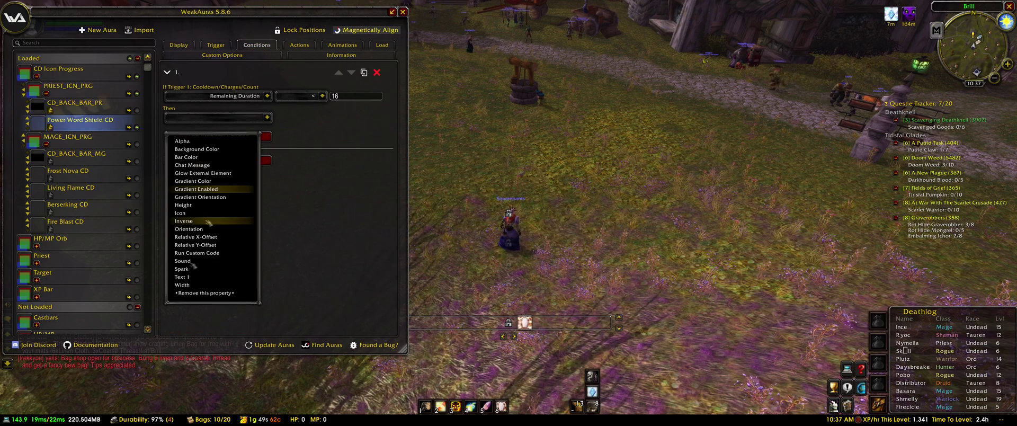
pyautogui.click(182, 276)
pyautogui.click(268, 118)
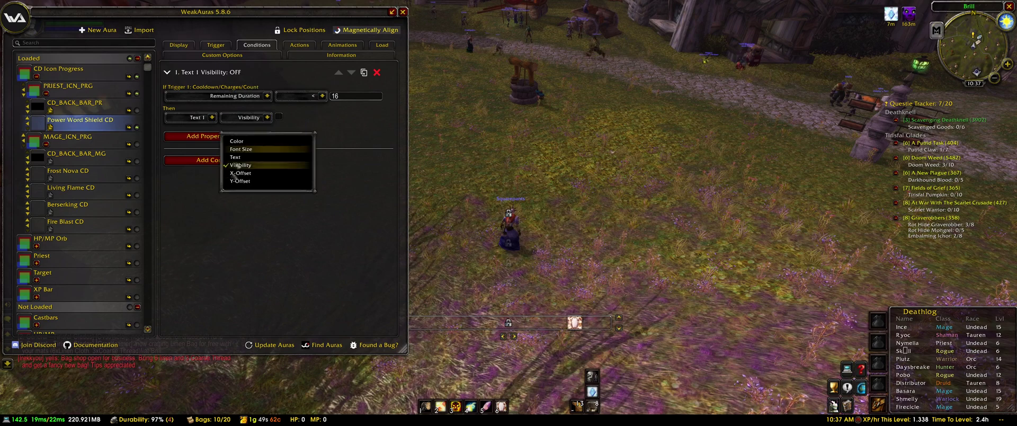
pyautogui.click(259, 141)
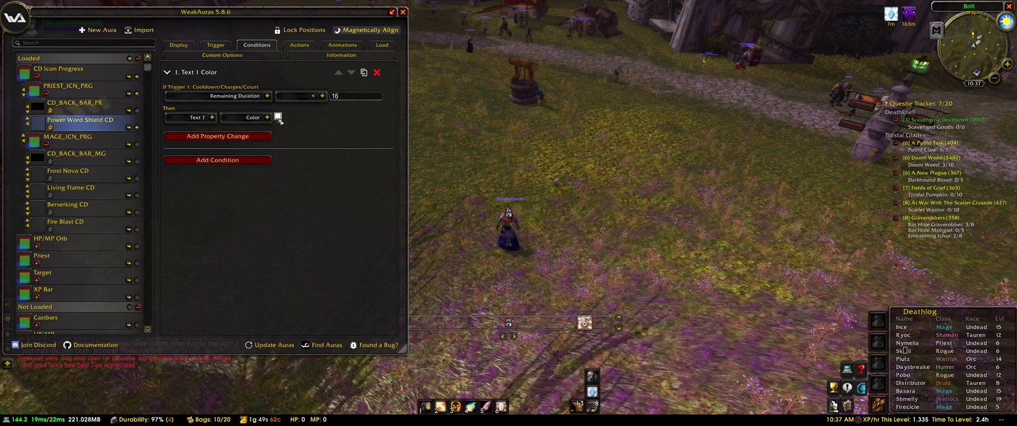
pyautogui.click(278, 117)
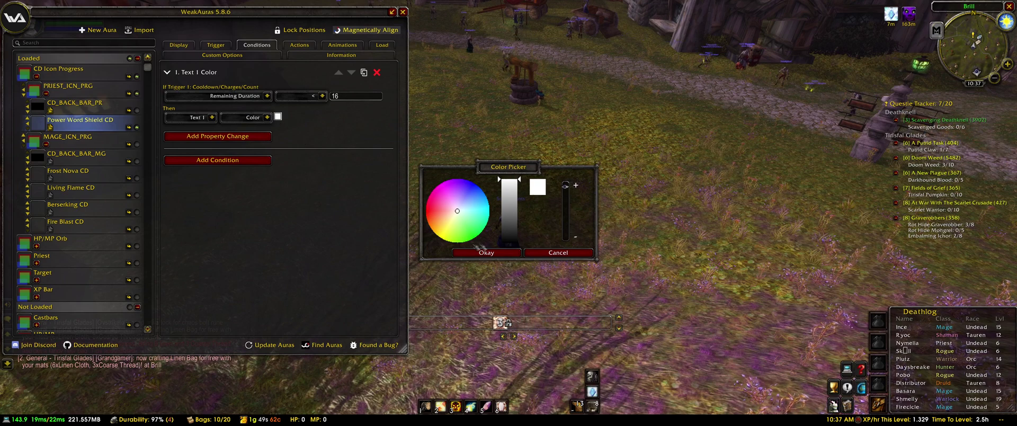
pyautogui.click(486, 253)
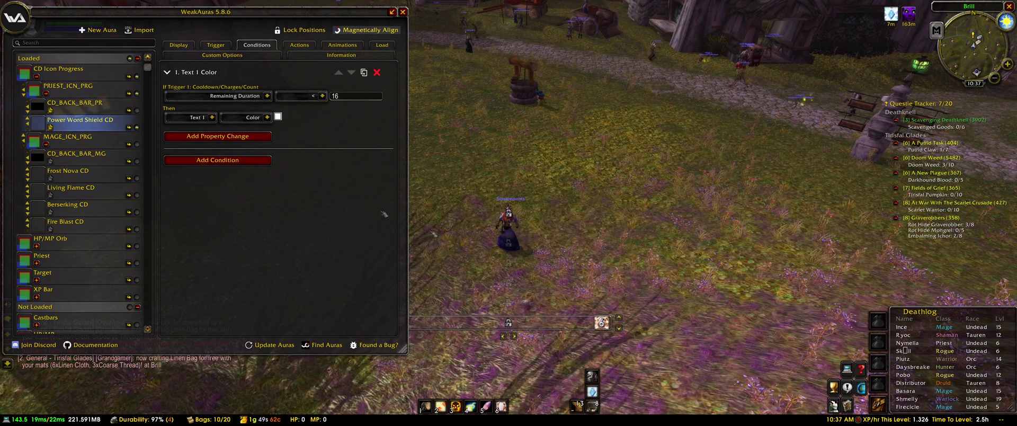
# Step: Add a second condition that checks for a Remaining Duration < 6
pyautogui.click(243, 160)
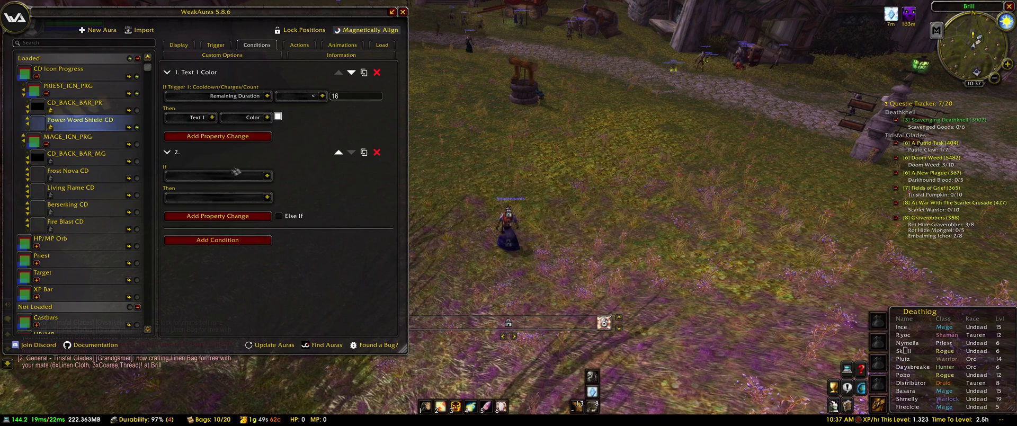
pyautogui.click(267, 175)
pyautogui.click(205, 338)
pyautogui.click(322, 175)
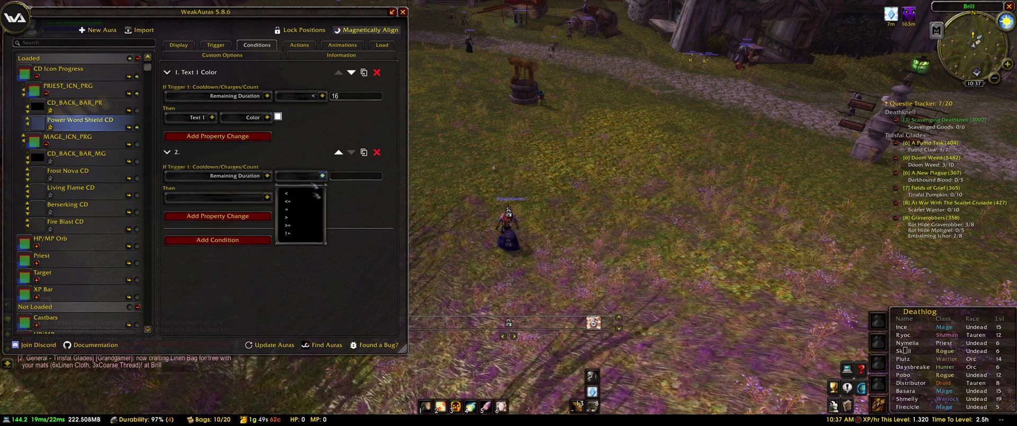
pyautogui.click(296, 201)
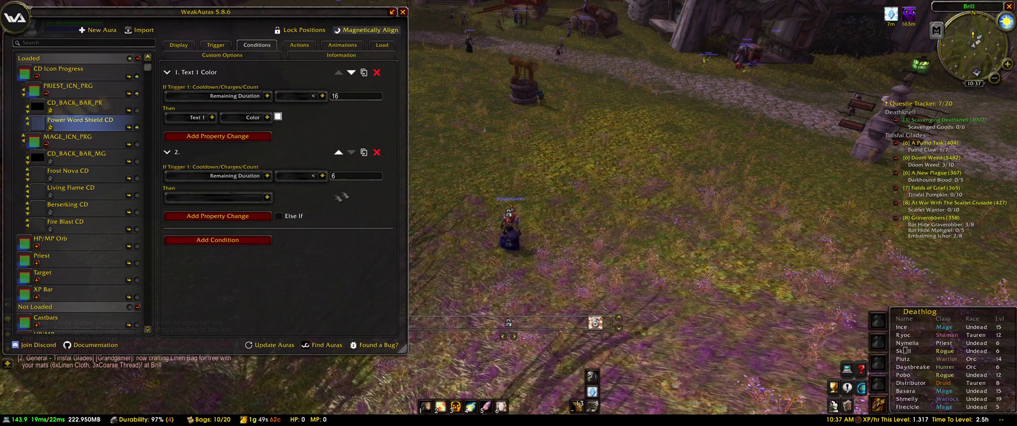
# Step: Make the second condition change the Text 1 color to red
pyautogui.click(268, 197)
pyautogui.click(181, 356)
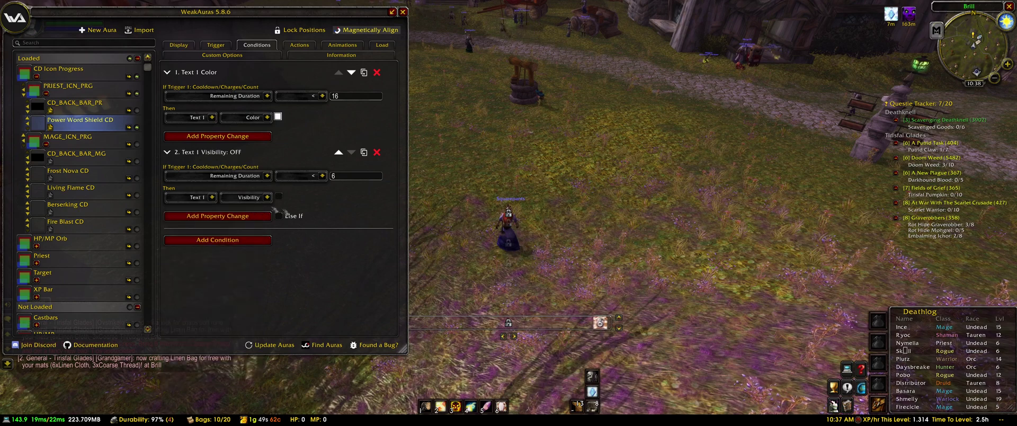
pyautogui.click(267, 197)
pyautogui.click(237, 221)
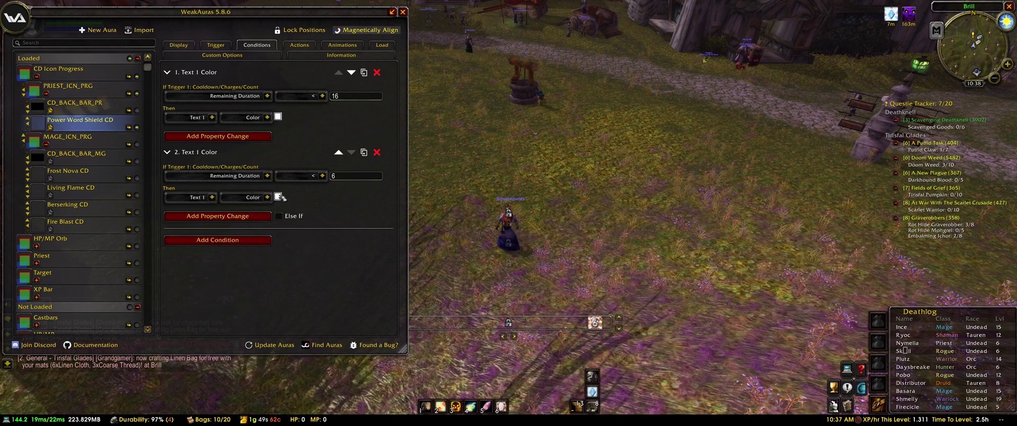
pyautogui.click(278, 196)
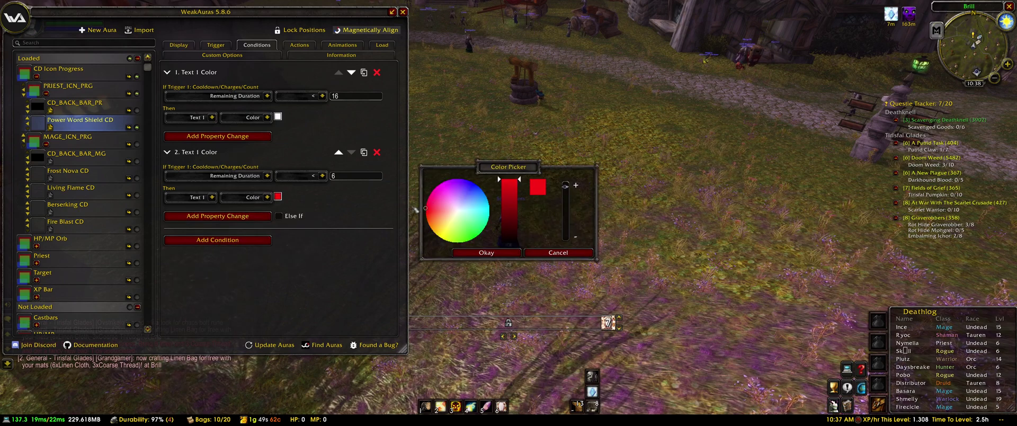
pyautogui.click(476, 254)
# Step: Cast Power Word: Shield to check how the cooldown text appears and changes color on the moving icon
pyautogui.press('Escape')
pyautogui.moveTo(475, 255)
pyautogui.mouseDown()
pyautogui.moveTo(414, 256)
pyautogui.moveTo(318, 223)
pyautogui.moveTo(467, 251)
pyautogui.mouseUp()
pyautogui.press('6')
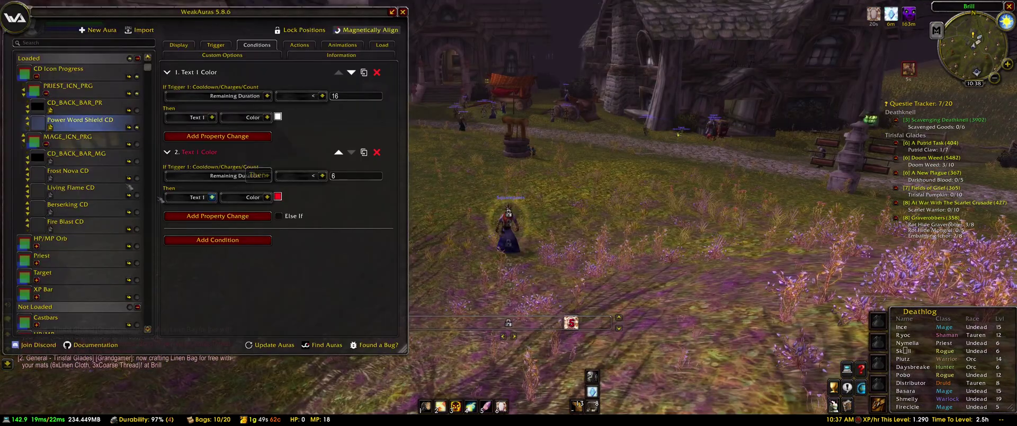
# Step: Duplicate the Power Word Shield CD aura and name the copy Penance CD
pyautogui.rightClick(69, 121)
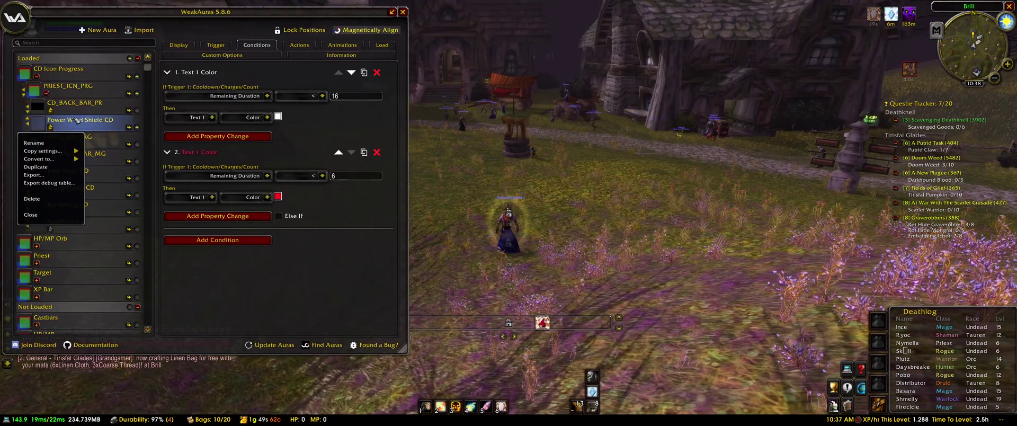
pyautogui.click(37, 168)
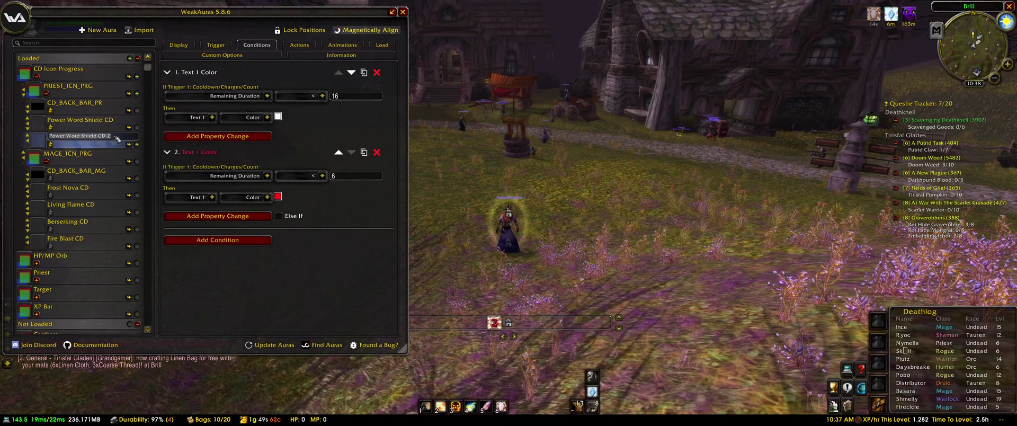
pyautogui.write('Penance CD')
pyautogui.press('Return')
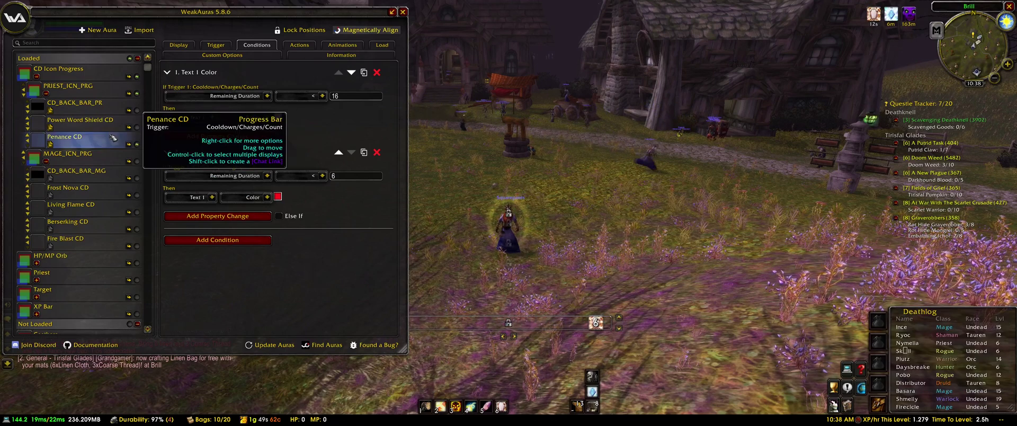
# Step: Duplicate the Penance CD aura and name the copy WotF CD
pyautogui.rightClick(105, 138)
pyautogui.click(37, 184)
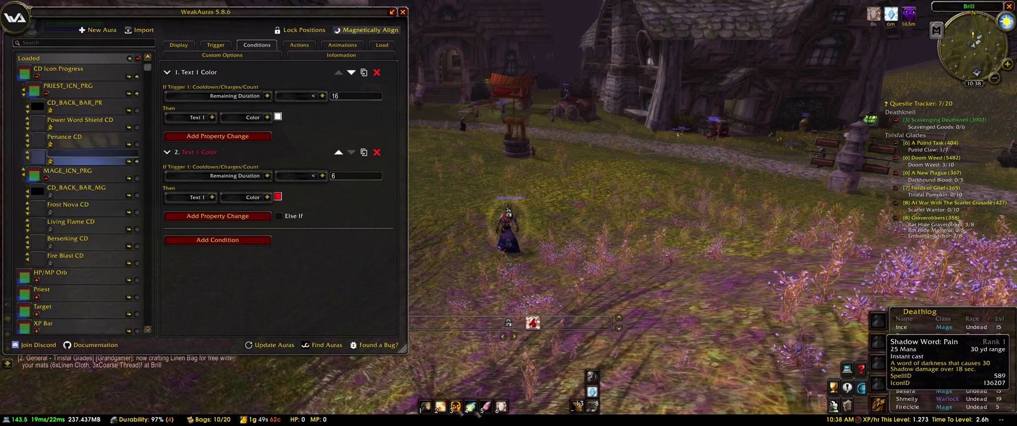
pyautogui.write('Wotf')
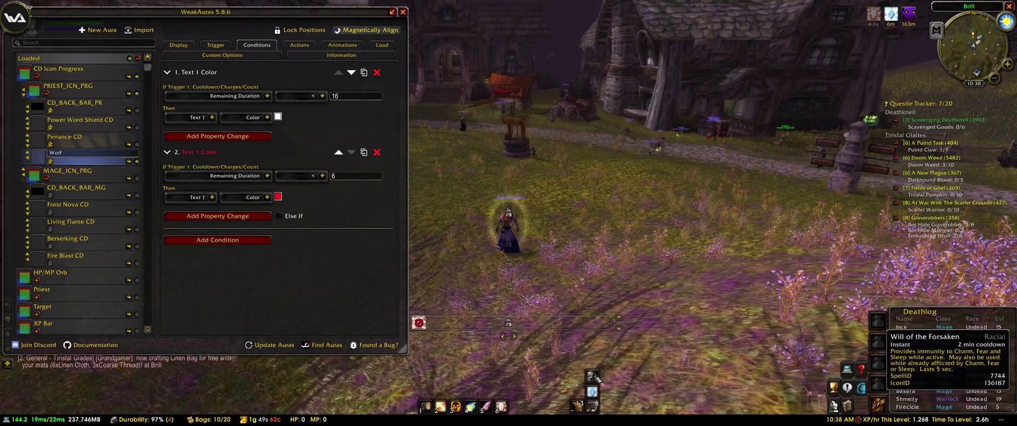
pyautogui.press('Return')
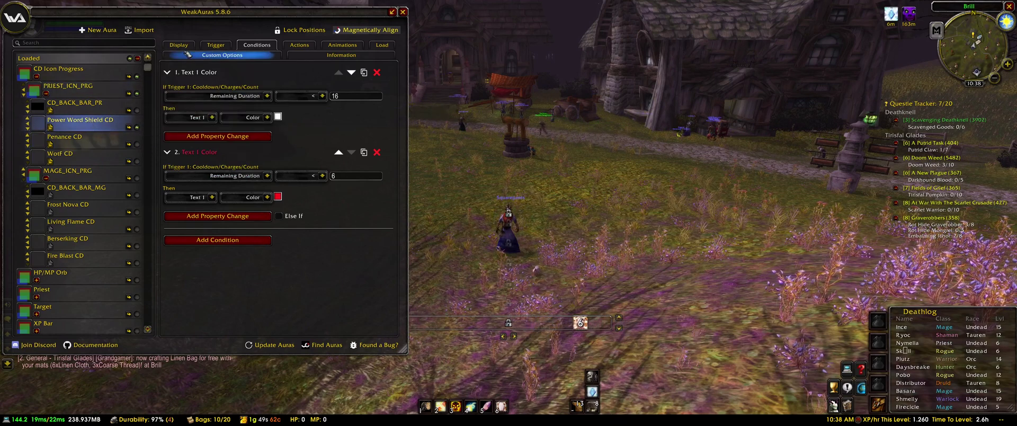
# Step: Set the Penance CD aura's trigger spell to Penance using spell ID 402174
pyautogui.click(216, 45)
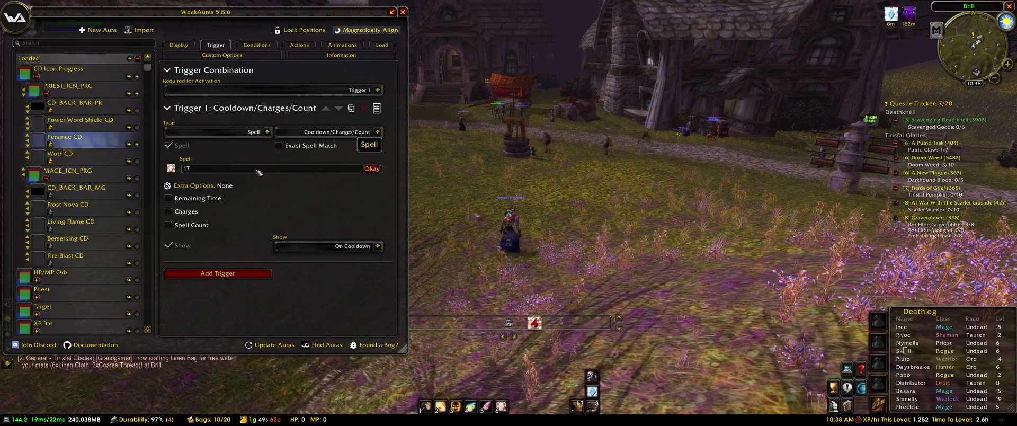
pyautogui.click(259, 169)
pyautogui.moveTo(473, 410)
pyautogui.write('40')
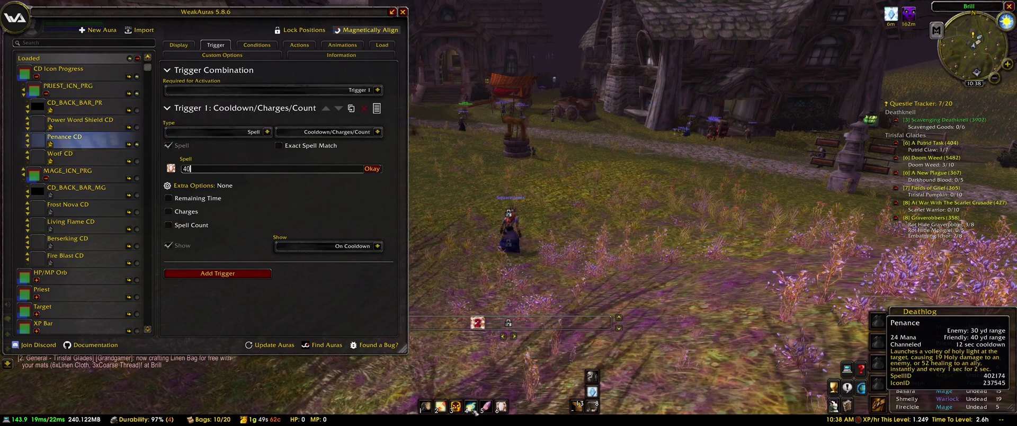
pyautogui.write('2174')
pyautogui.press('Return')
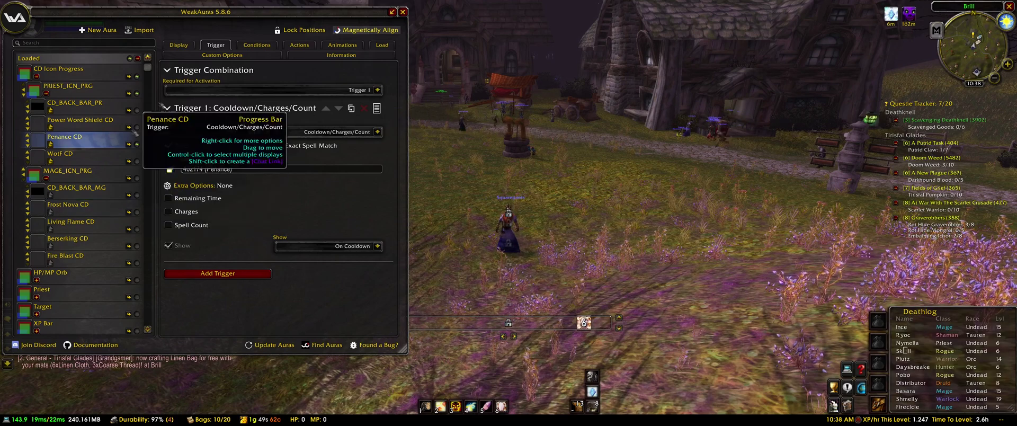
# Step: Set the Penance CD aura's spark texture to the Penance icon ID 237545
pyautogui.click(179, 45)
pyautogui.click(216, 181)
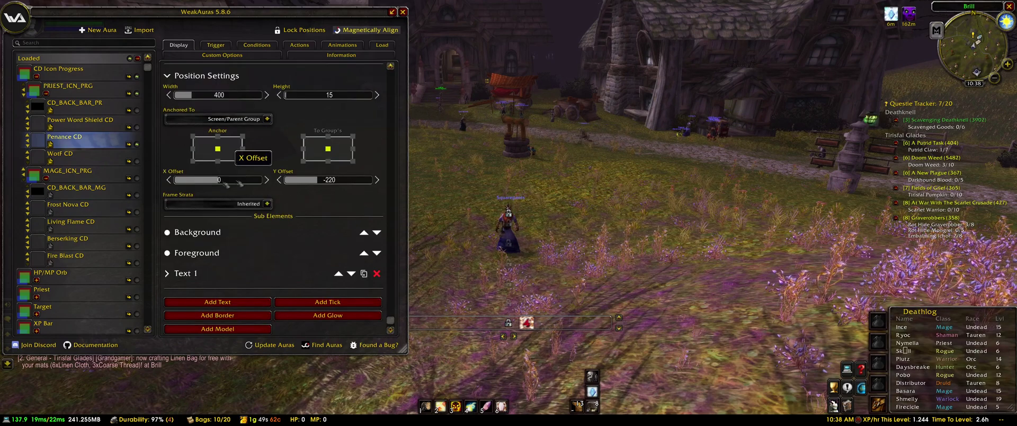
pyautogui.click(229, 273)
pyautogui.scroll(-3, 229, 273)
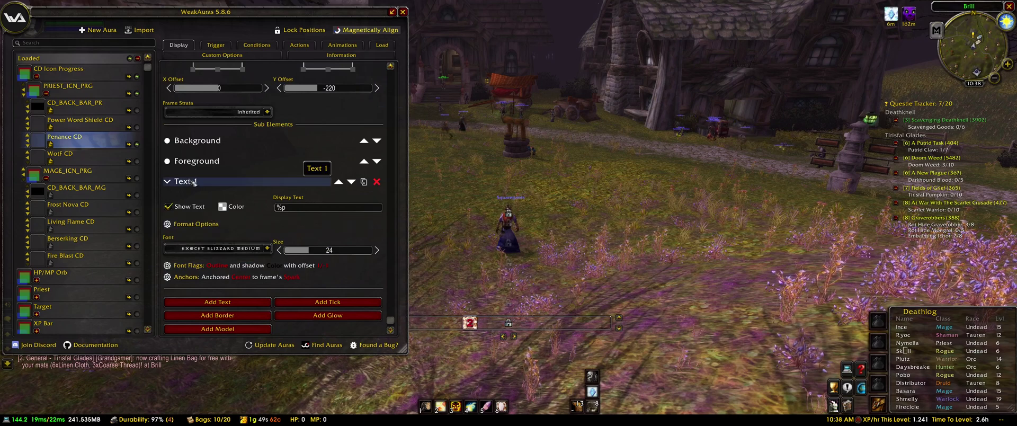
pyautogui.click(199, 181)
pyautogui.scroll(3, 235, 232)
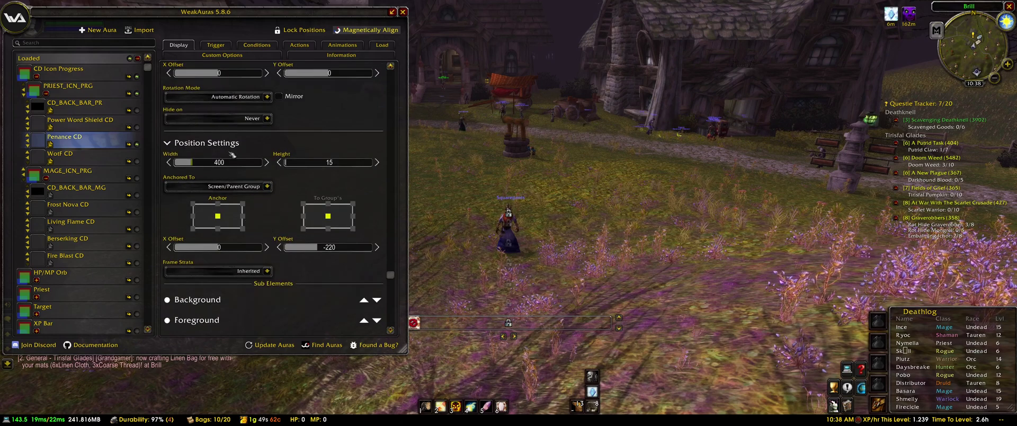
pyautogui.click(185, 143)
pyautogui.scroll(1, 211, 153)
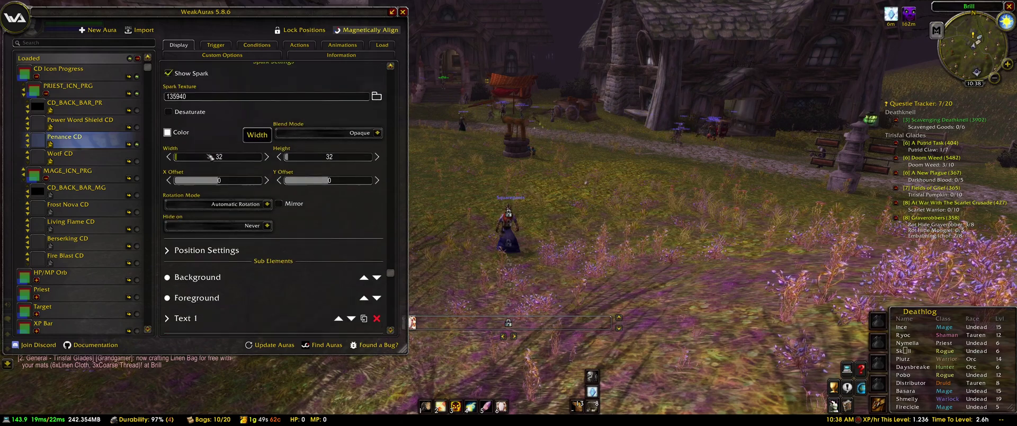
pyautogui.doubleClick(198, 98)
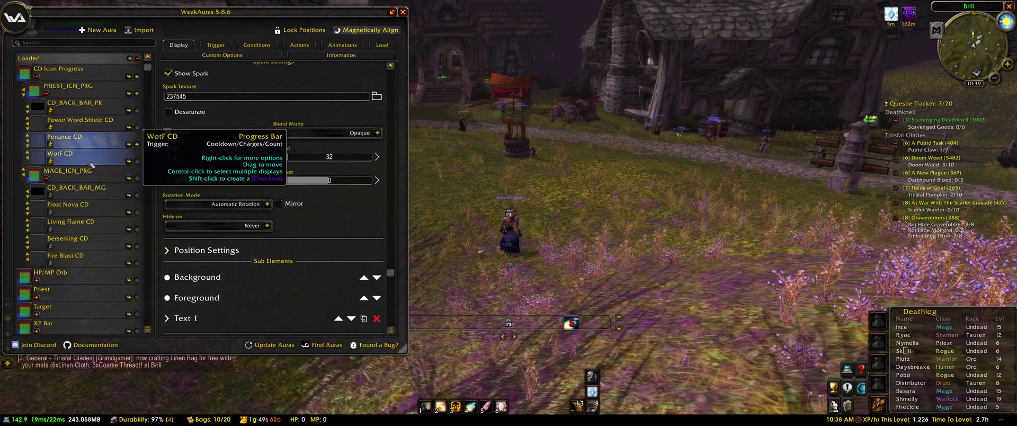
# Step: Set the WotF CD aura's trigger spell to Will of the Forsaken using spell ID 7744
pyautogui.click(80, 154)
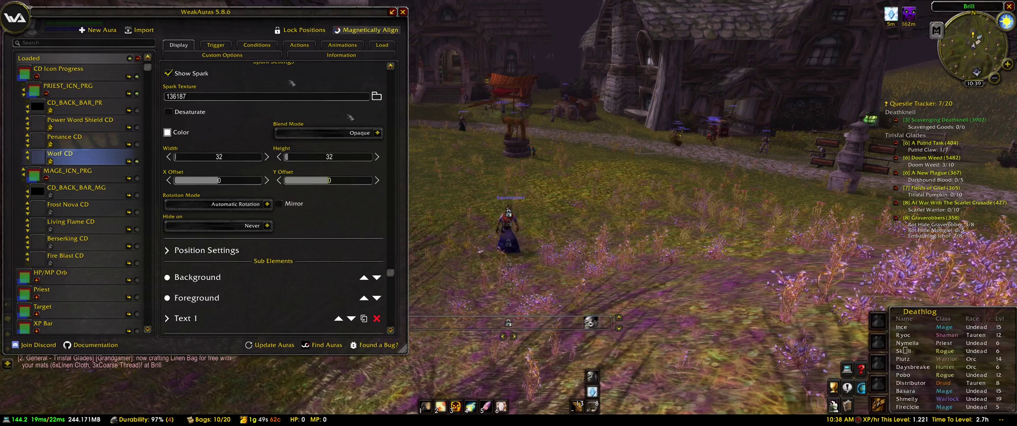
pyautogui.click(215, 45)
pyautogui.click(240, 170)
pyautogui.doubleClick(238, 167)
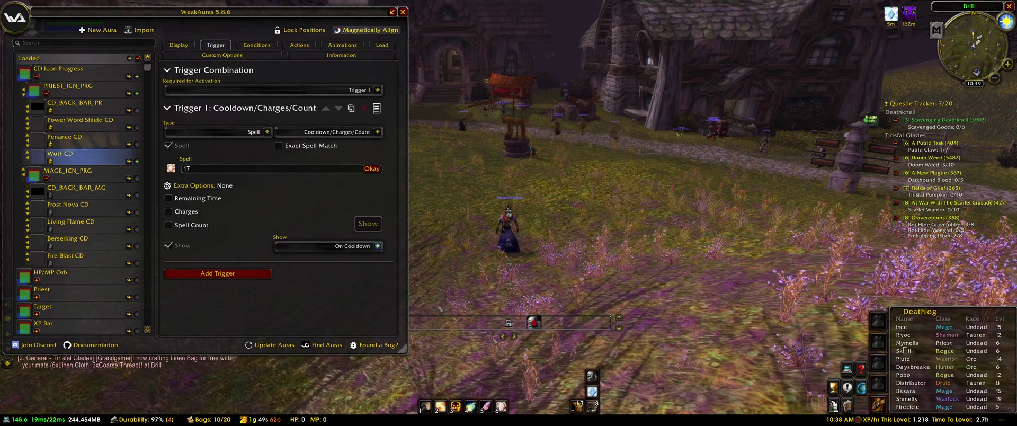
pyautogui.moveTo(589, 375)
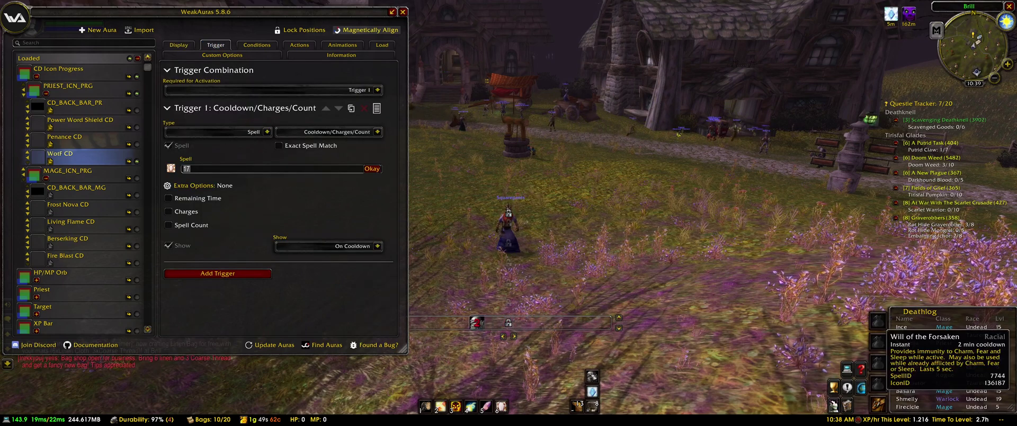
pyautogui.press('Return')
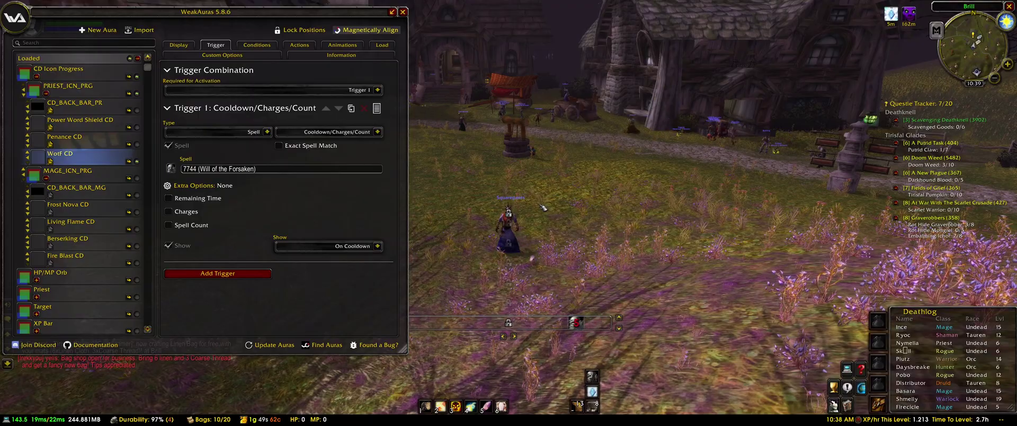
# Step: Close the aura options and cast Will of the Forsaken and another priest spell to test their icons on the cooldown bar
pyautogui.press('Escape')
pyautogui.press('w')
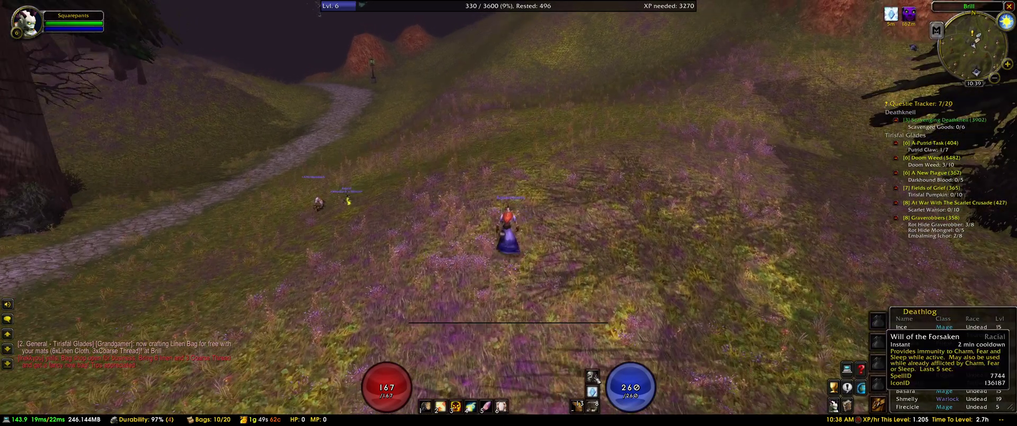
pyautogui.click(593, 377)
pyautogui.press('w')
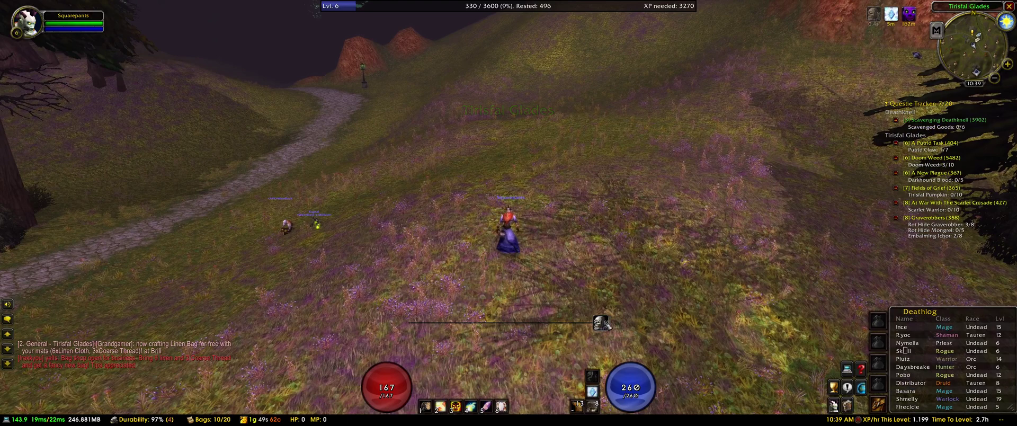
pyautogui.press('d')
pyautogui.press('5')
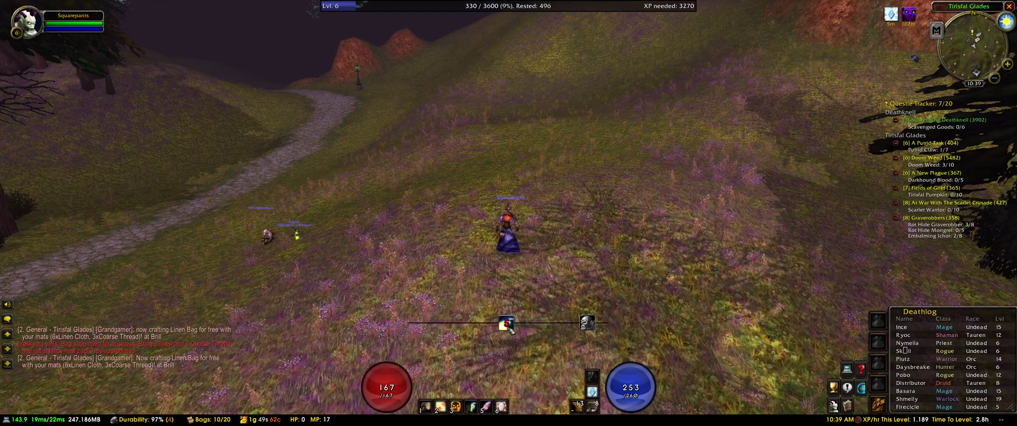
pyautogui.press('w')
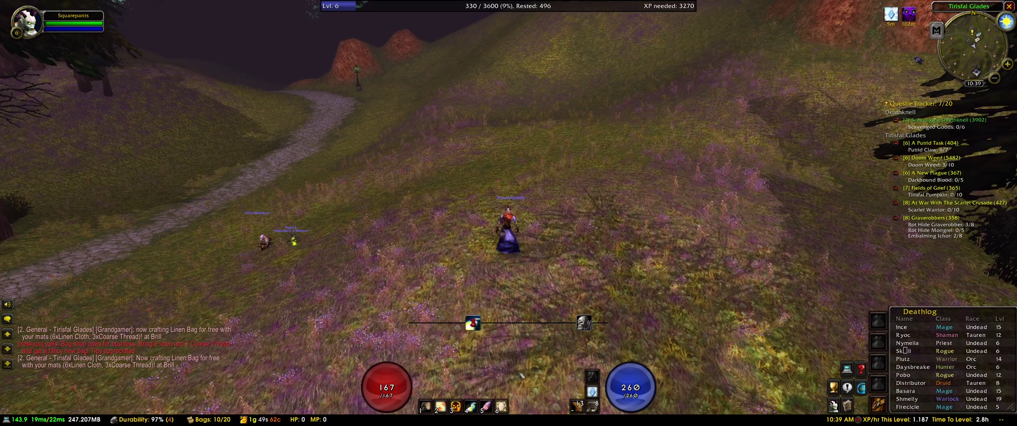